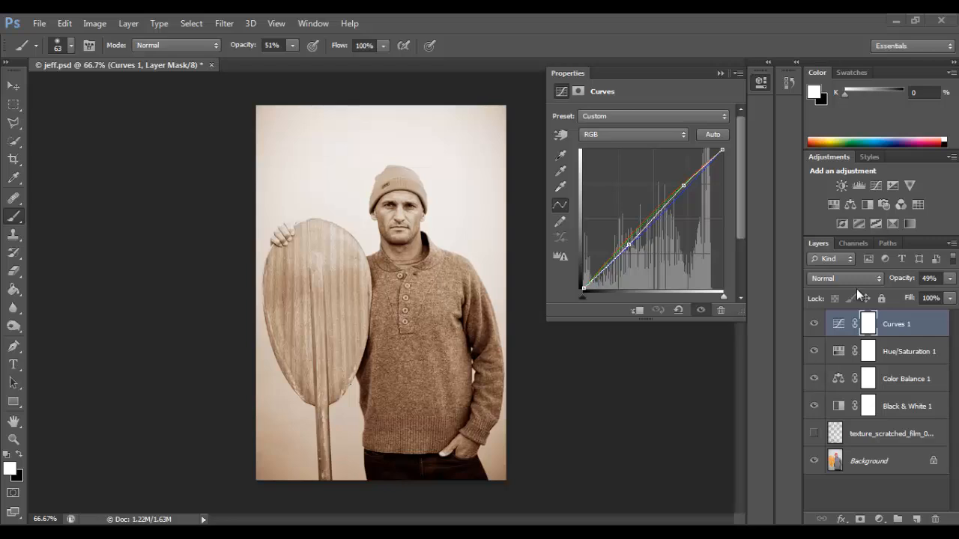
- Add a second Curves adjustment above Curves 1 and darken the image by pulling down the background's bright tones with the on-image adjustment
left_click(875, 186)
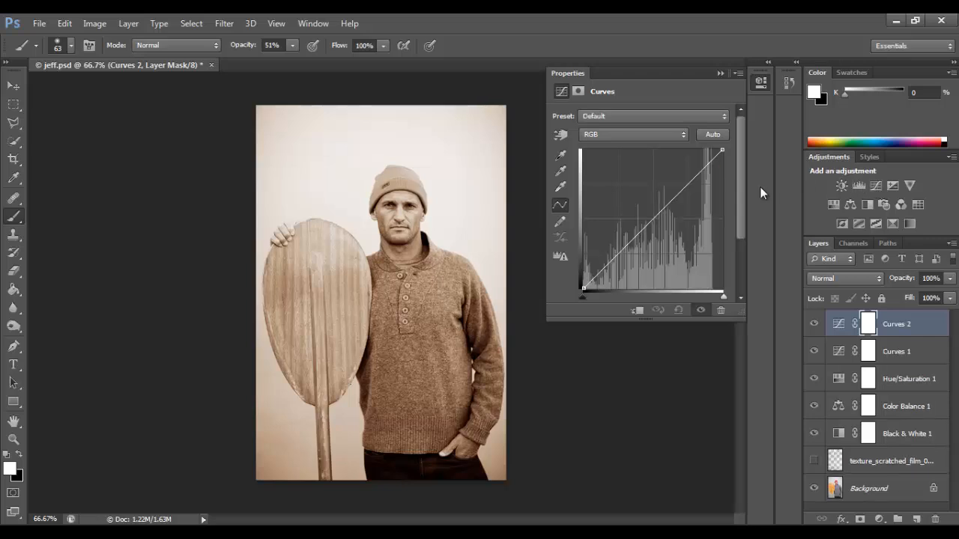
left_click(561, 136)
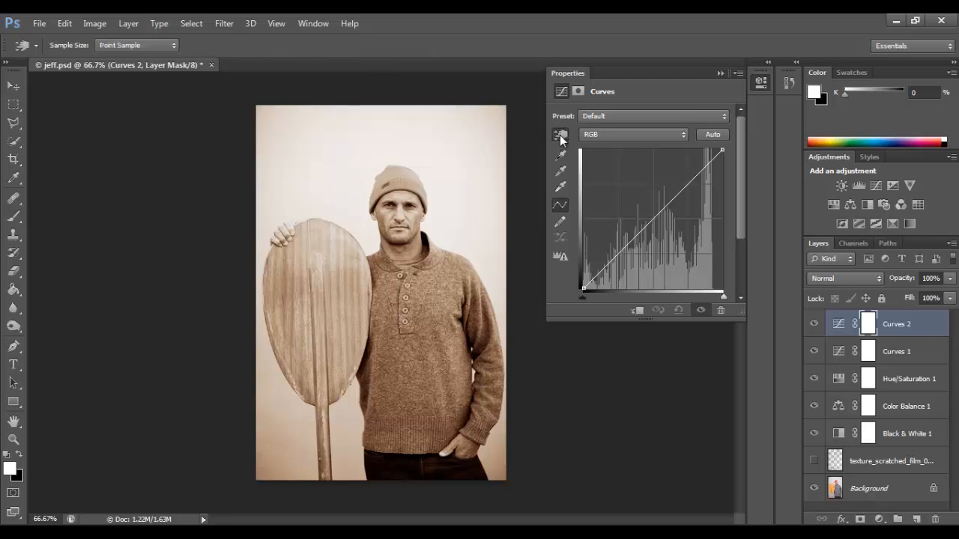
left_click(447, 209)
left_click_drag(447, 211, 447, 222)
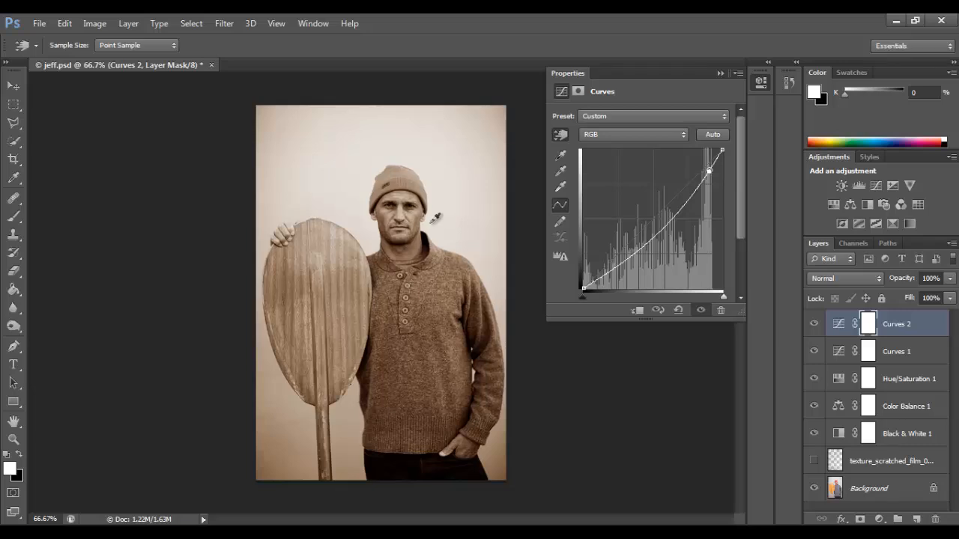
left_click_drag(369, 228, 369, 230)
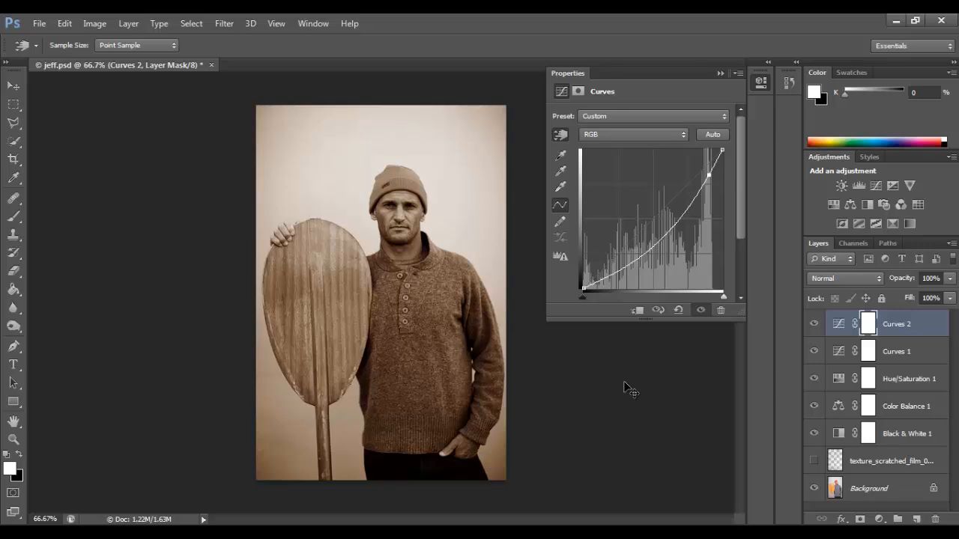
- Invert the Curves 2 mask to black and paint the photo's background and edges white with a soft 149 px brush at 51% opacity
key("ctrl+i")
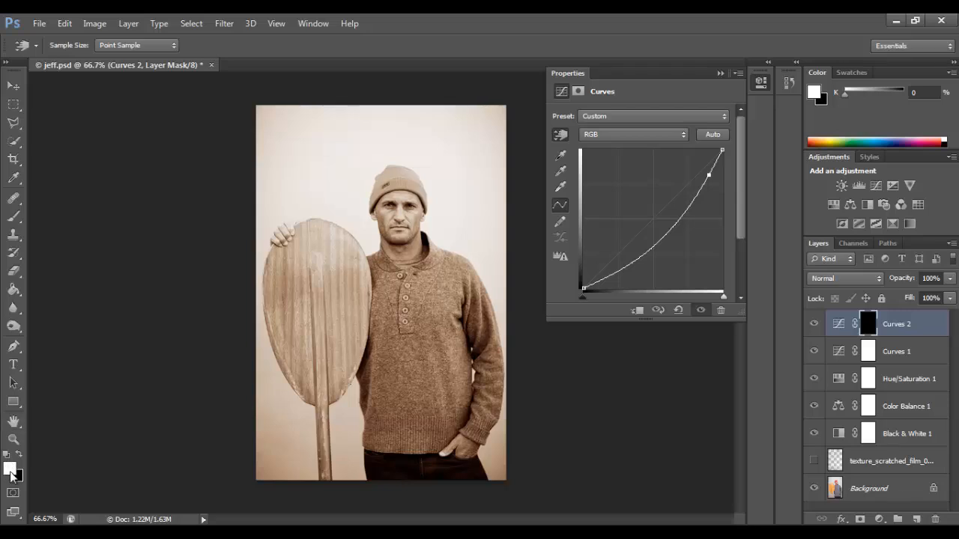
left_click(19, 219)
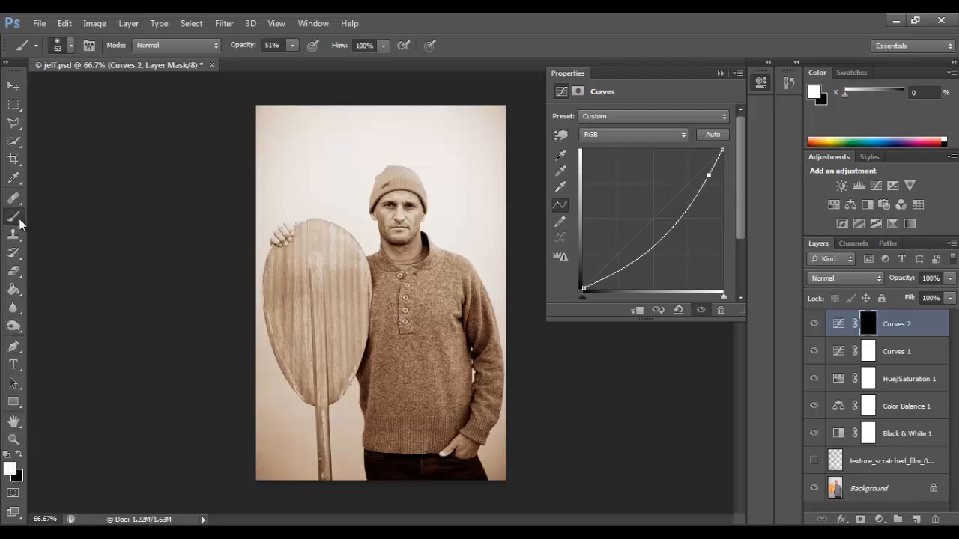
left_click(71, 46)
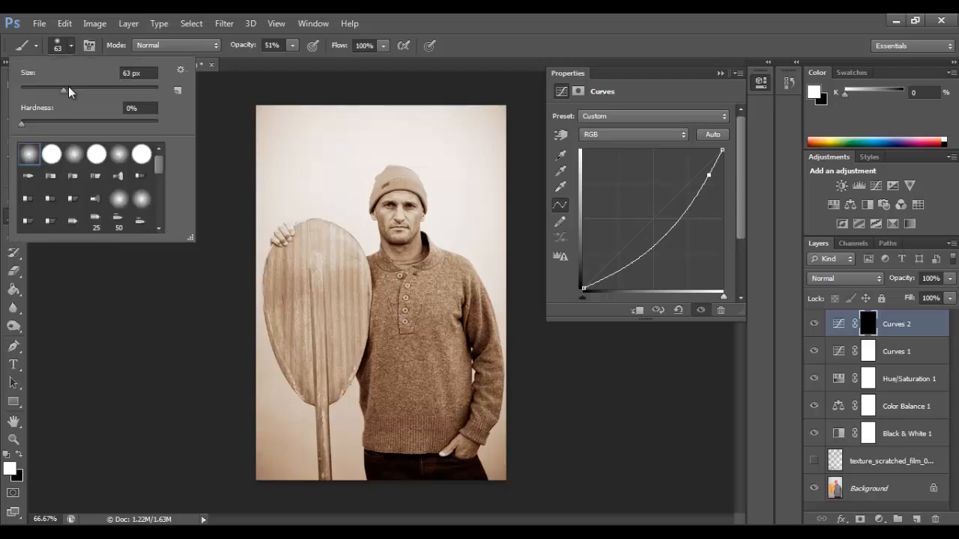
left_click_drag(64, 90, 106, 90)
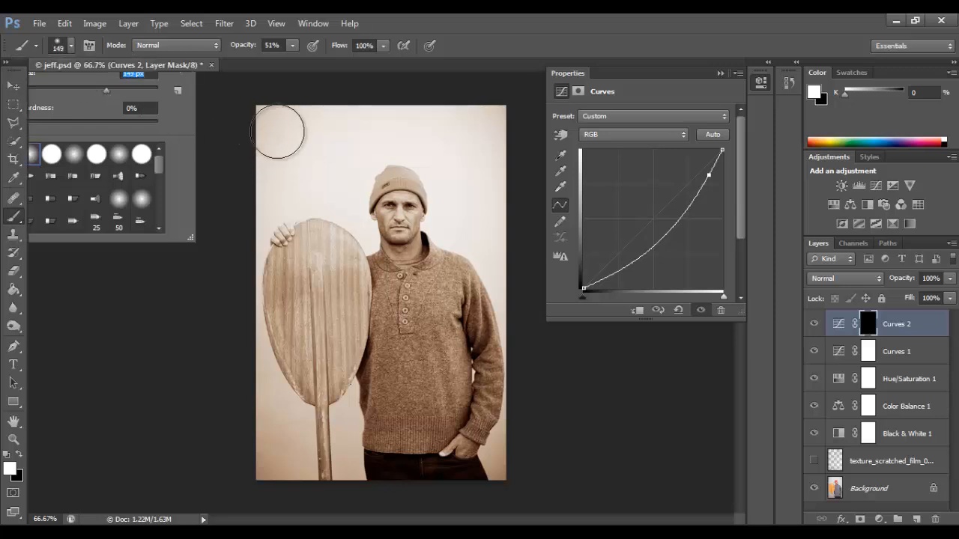
mouse_move(278, 132)
left_mouse_down()
mouse_move(344, 179)
mouse_move(287, 155)
mouse_move(259, 215)
mouse_move(276, 181)
mouse_move(340, 174)
left_mouse_up()
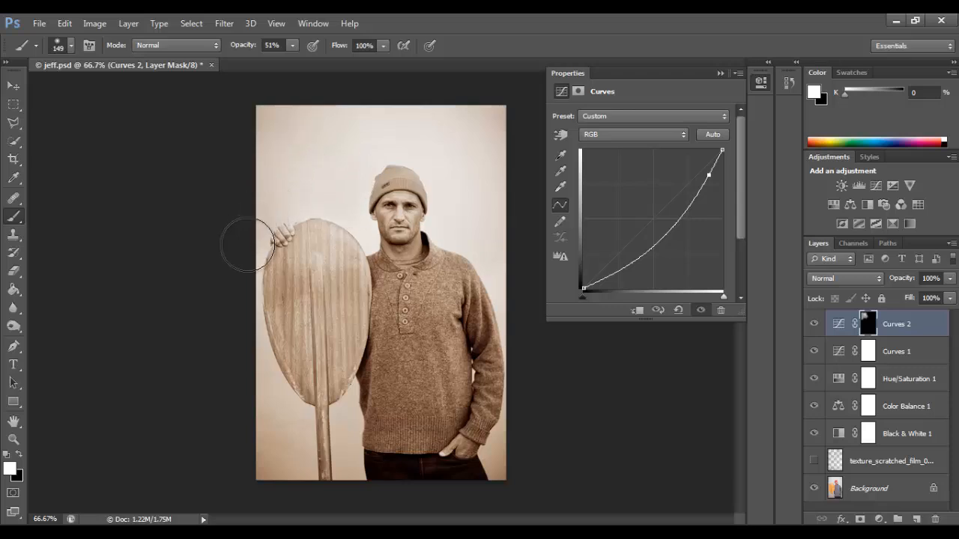
mouse_move(247, 245)
left_mouse_down()
mouse_move(251, 375)
mouse_move(282, 470)
mouse_move(297, 451)
mouse_move(277, 400)
mouse_move(313, 433)
mouse_move(342, 427)
mouse_move(352, 486)
left_mouse_up()
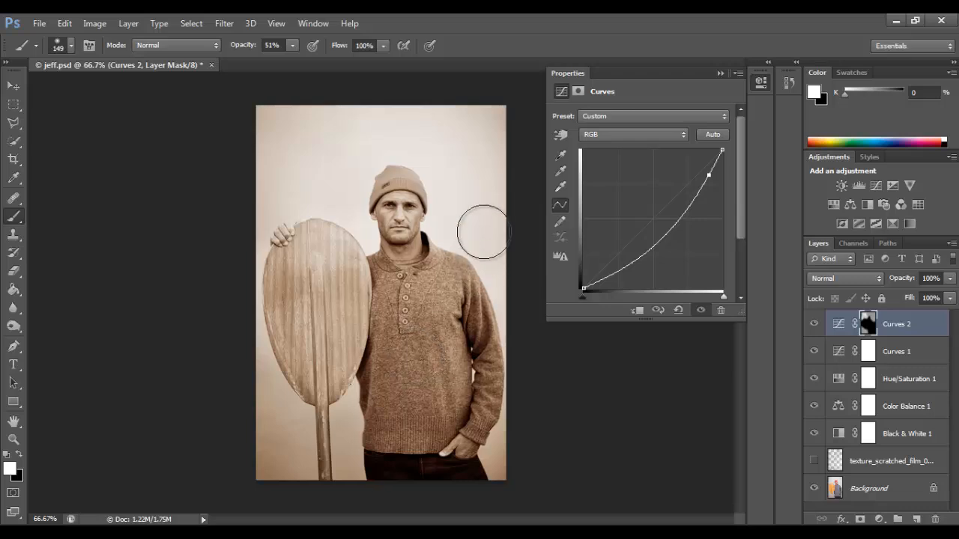
mouse_move(457, 208)
left_mouse_down()
mouse_move(417, 138)
mouse_move(361, 140)
mouse_move(347, 173)
left_mouse_up()
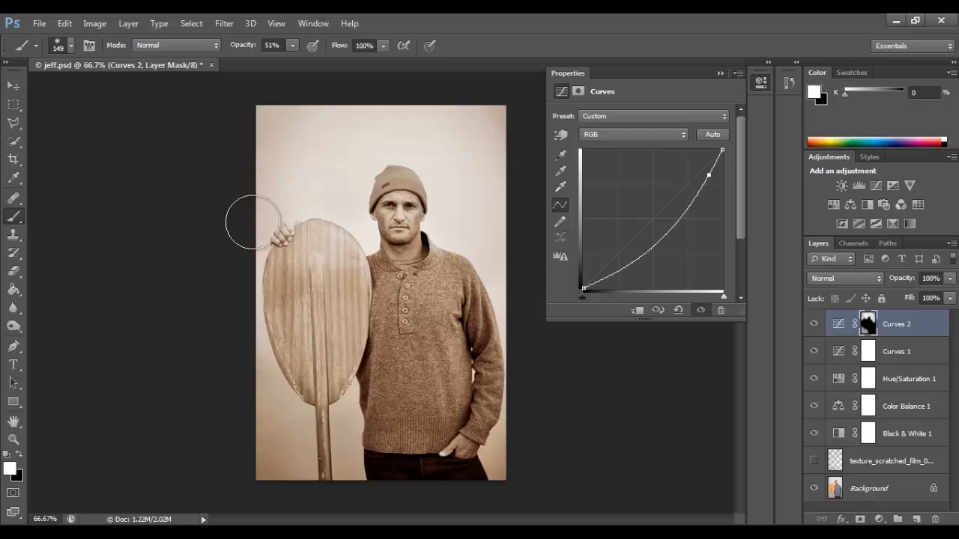
left_click(812, 324)
left_click(812, 324)
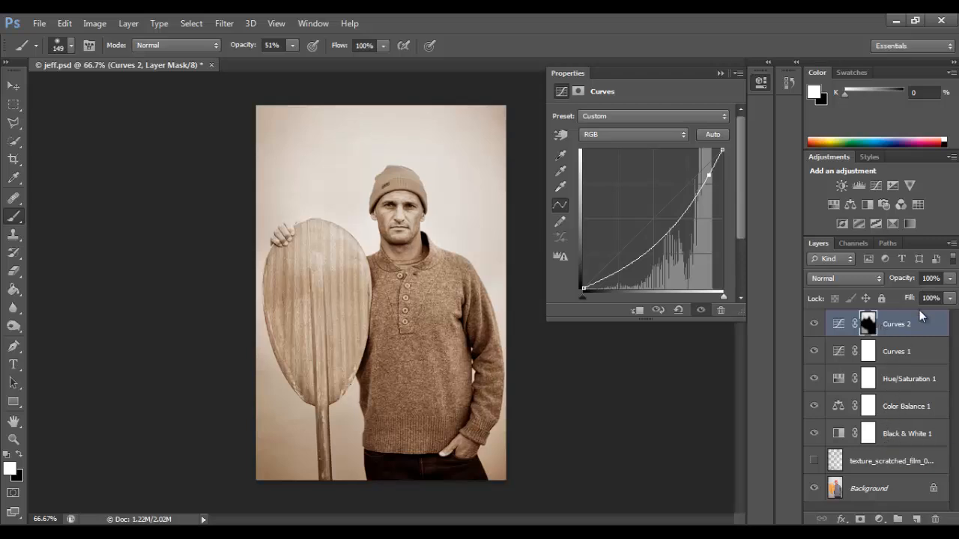
- Group all five adjustment layers from Curves 2 down to Black & White 1 and name the group Colour and Tone
left_click(912, 331)
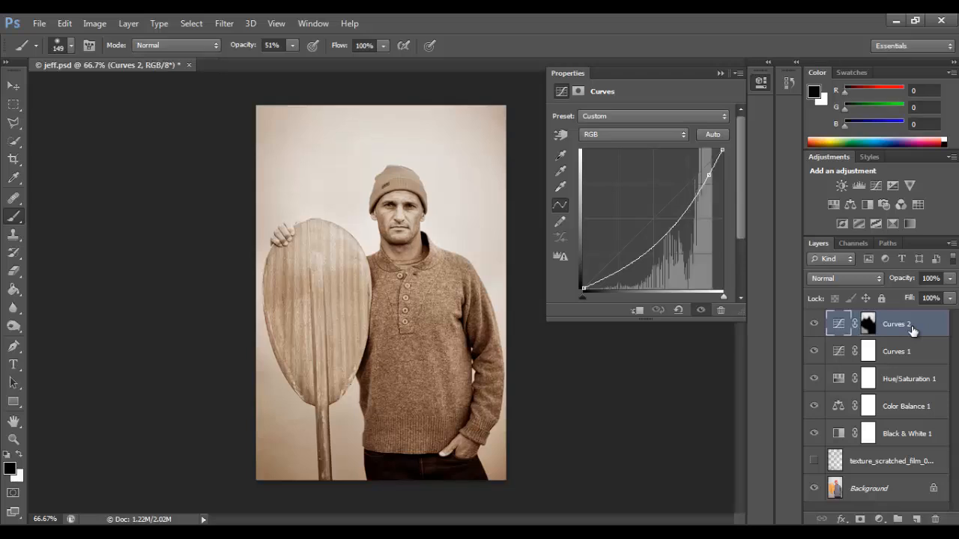
left_click(898, 440, "shift")
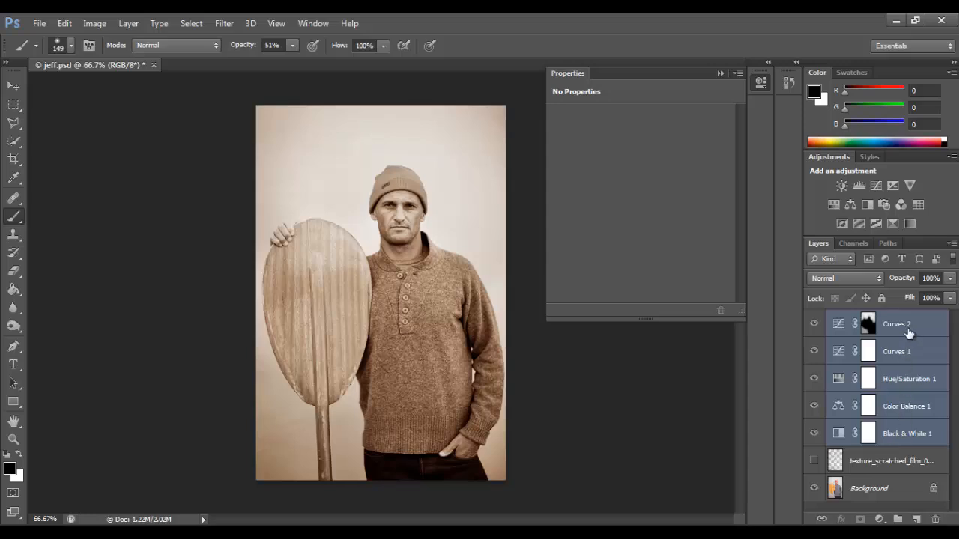
left_click(889, 439)
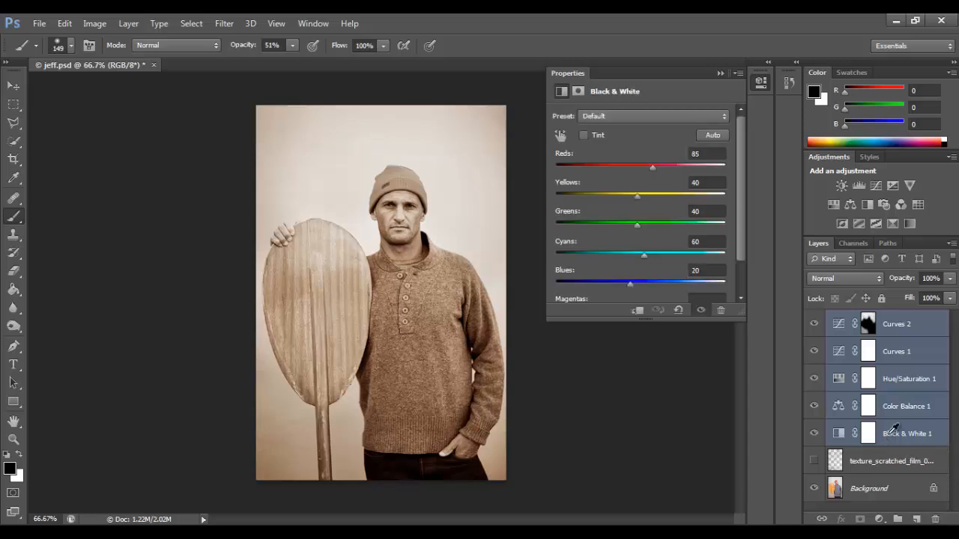
left_click(910, 329, "shift")
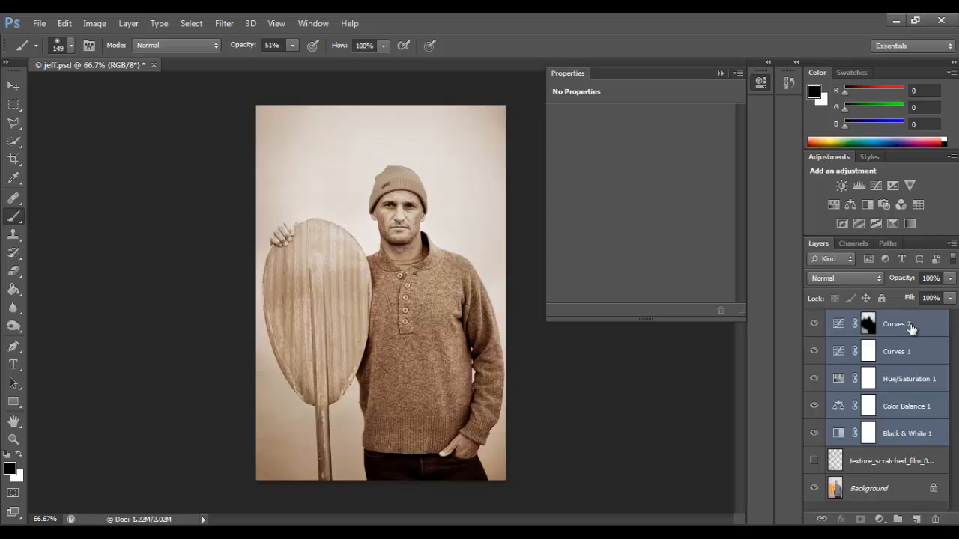
key("ctrl+g")
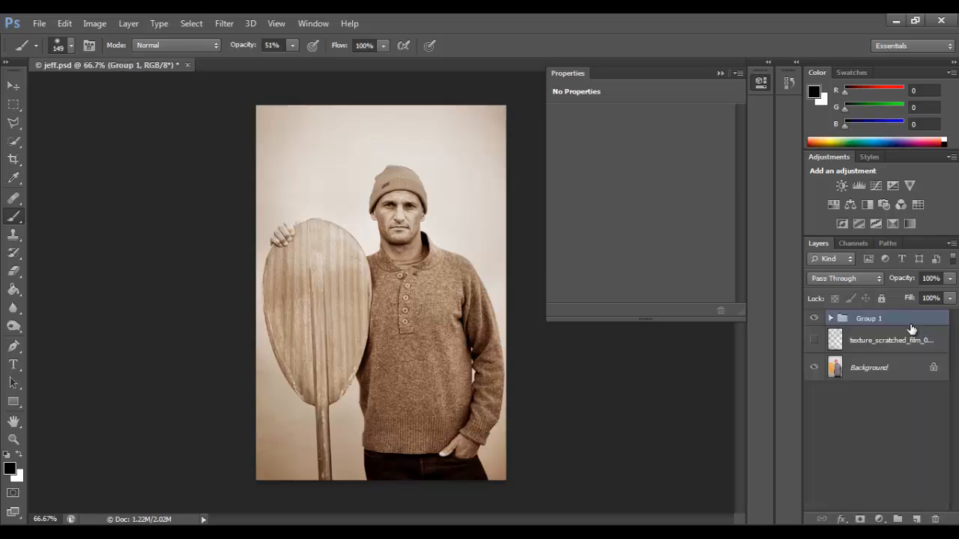
double_click(867, 319)
type("colour and Tone")
key("Return")
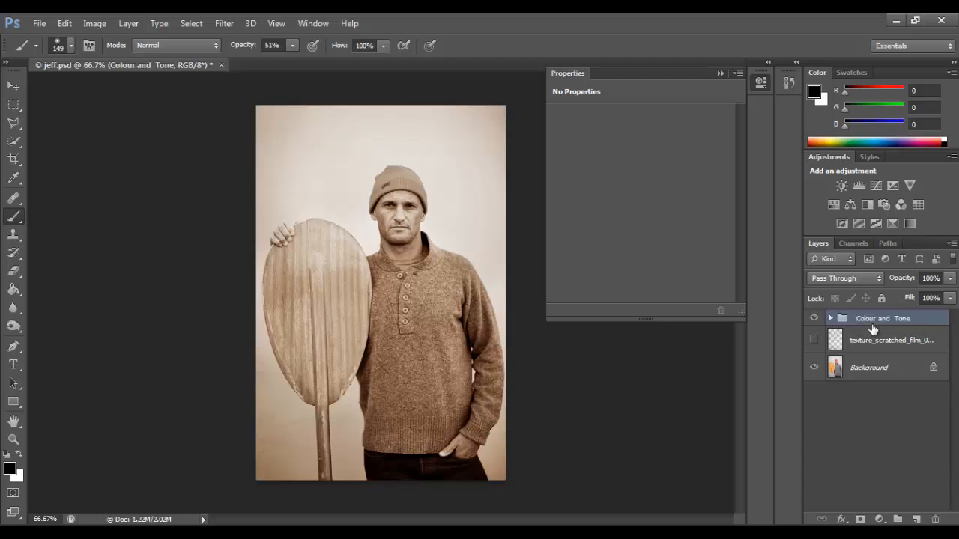
- Compare the photo with the Colour and Tone group hidden and shown, and add a new empty layer above it
left_click(814, 319)
left_click(814, 319)
left_click(916, 519)
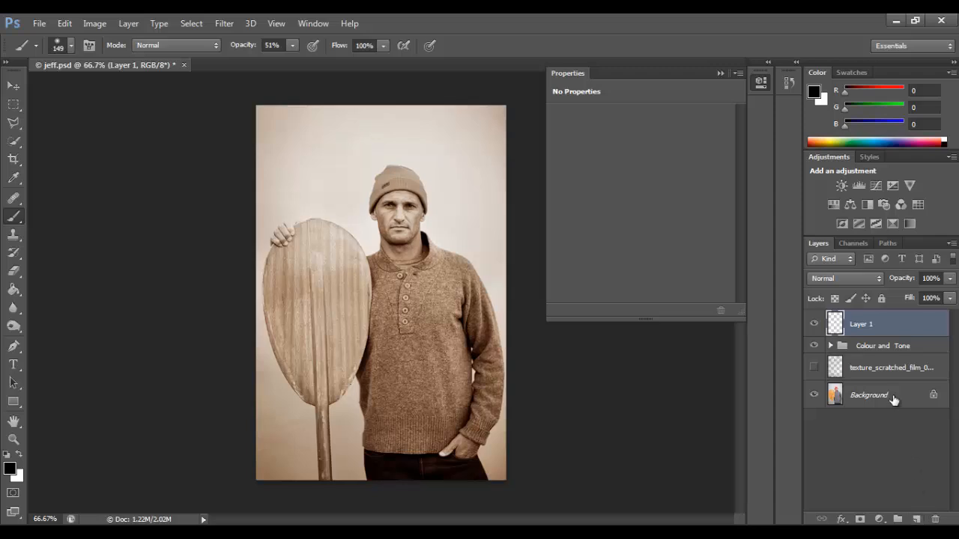
left_click(14, 290)
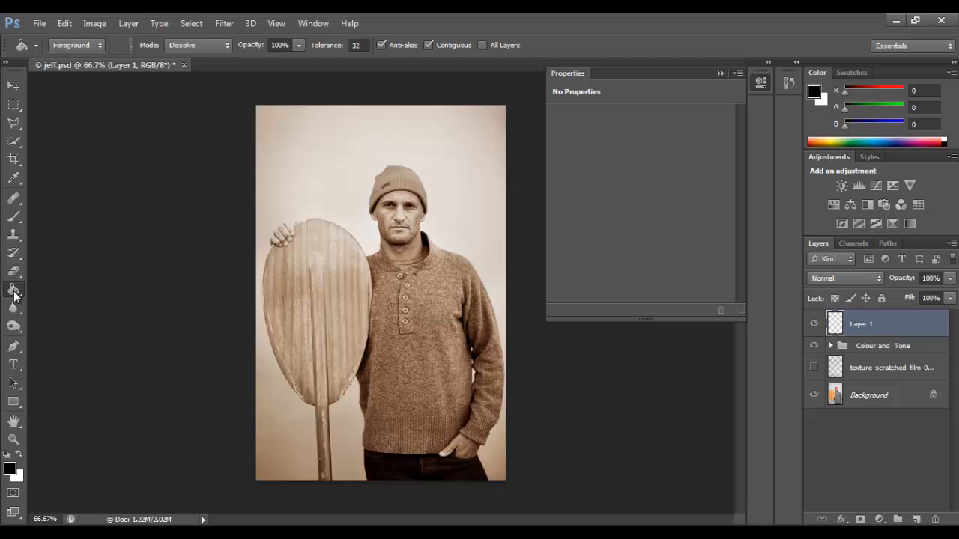
left_click(342, 352)
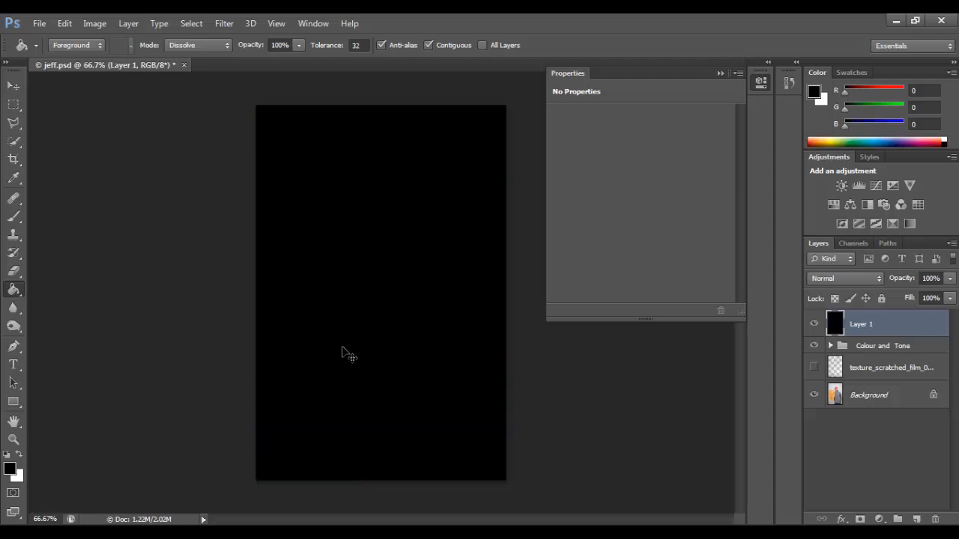
key("ctrl+z")
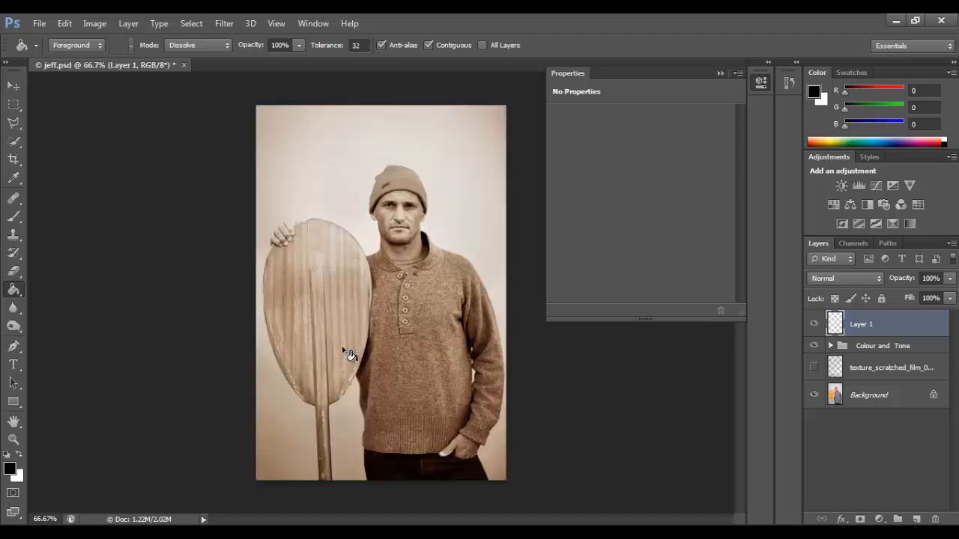
- Fill Layer 1 with black in Normal mode at 100% opacity and check it by hiding and showing the layer
key("shift+F5")
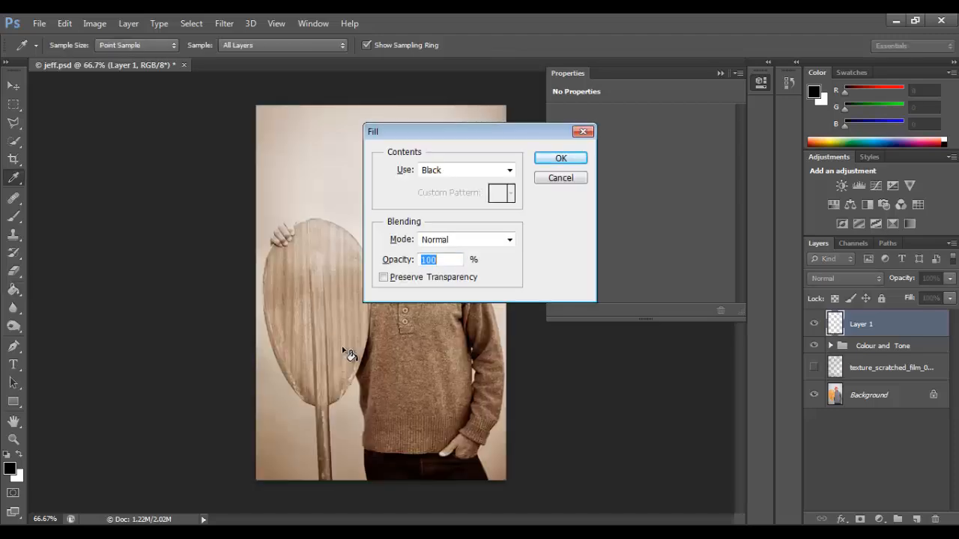
left_click(432, 172)
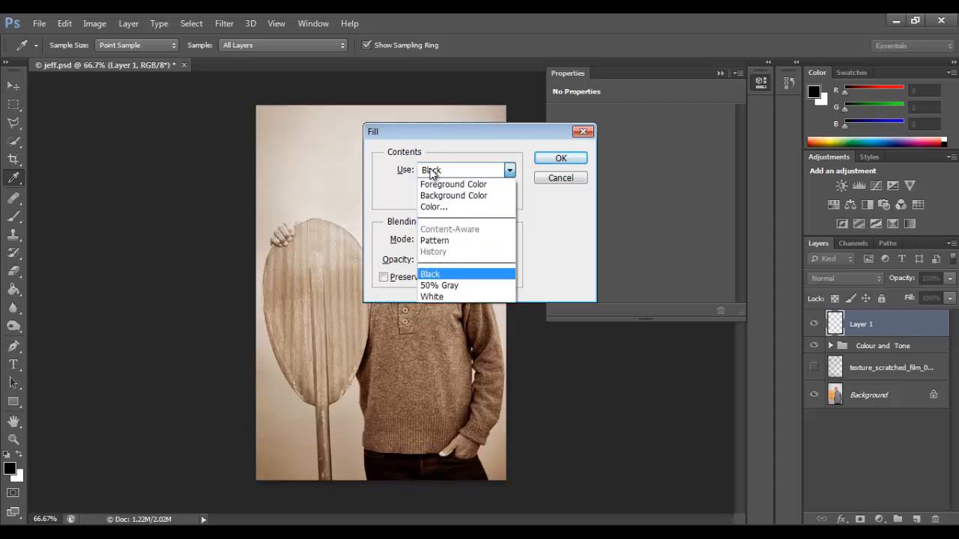
left_click(431, 173)
left_click(559, 158)
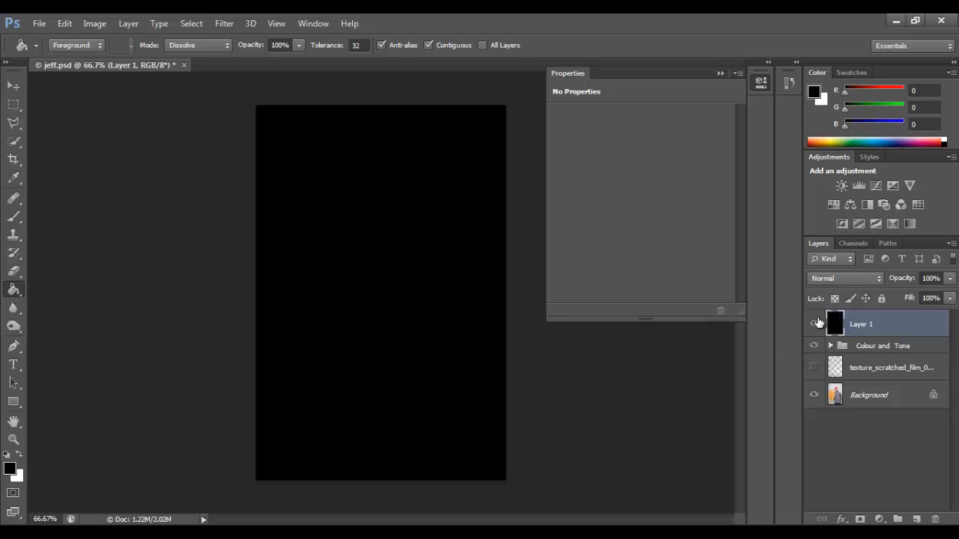
left_click(815, 325)
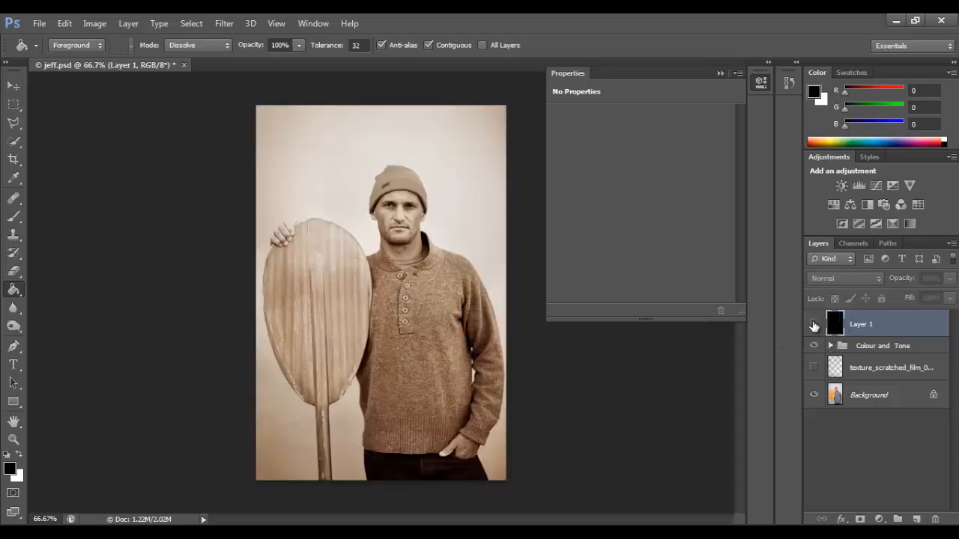
left_click(814, 325)
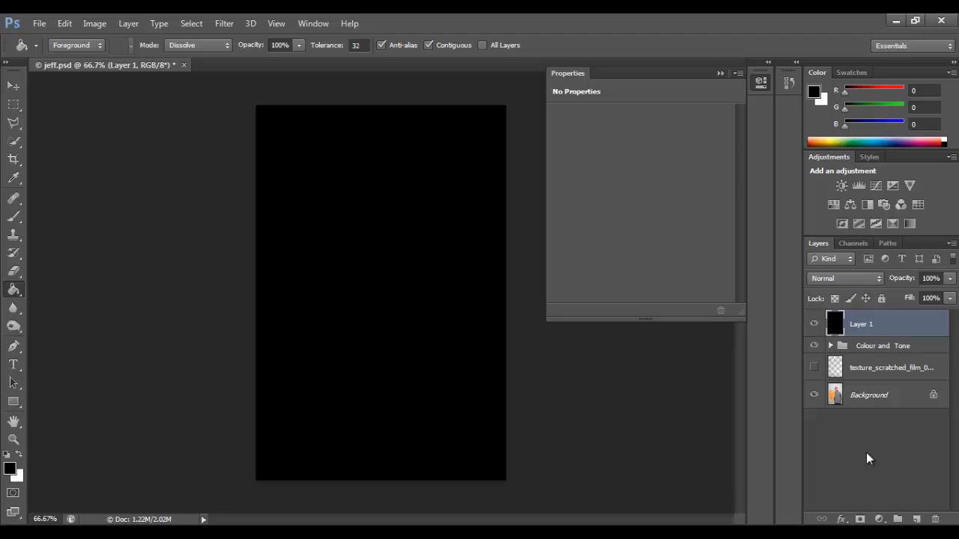
- Add a layer mask to Layer 1 and draw a rectangular selection with 7.2 px feather slightly inside the image edges
left_click(860, 519)
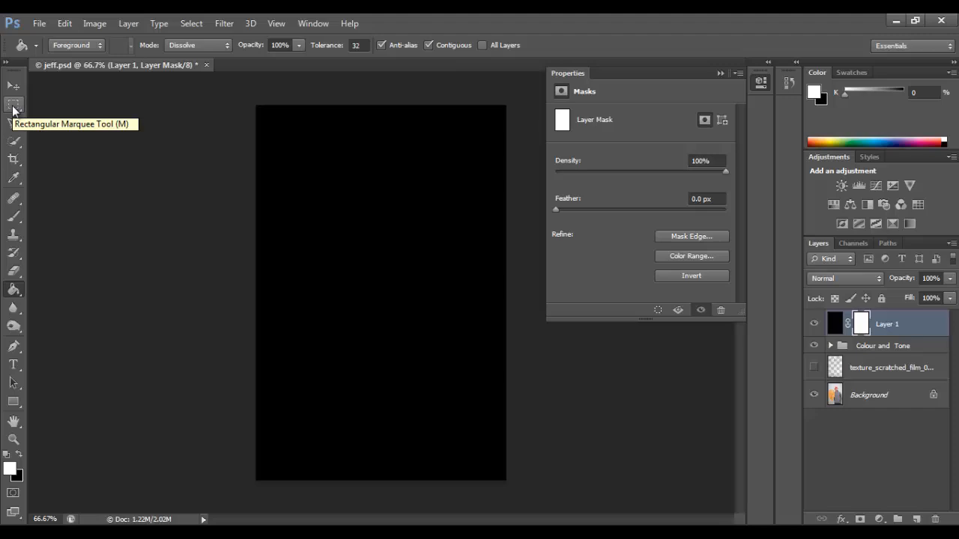
left_click(13, 105)
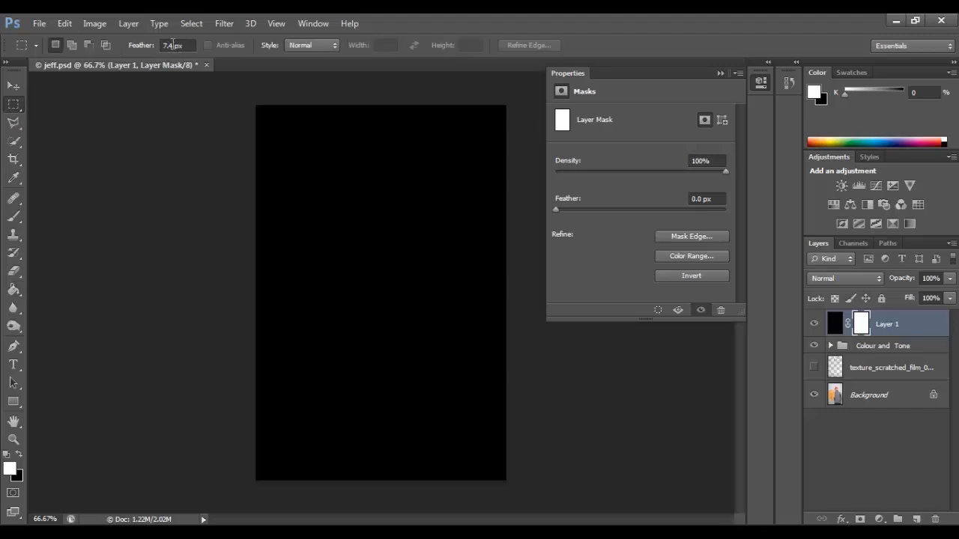
left_click_drag(147, 50, 149, 50)
left_click_drag(272, 121, 488, 461)
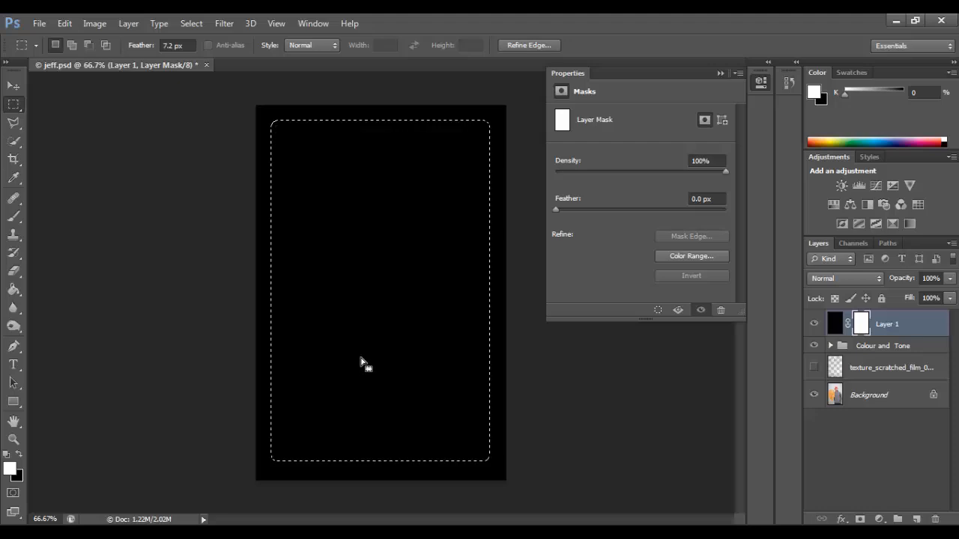
- Fill the selected area of the Layer 1 mask with black at 100% opacity and clear the selection
key("shift+F5")
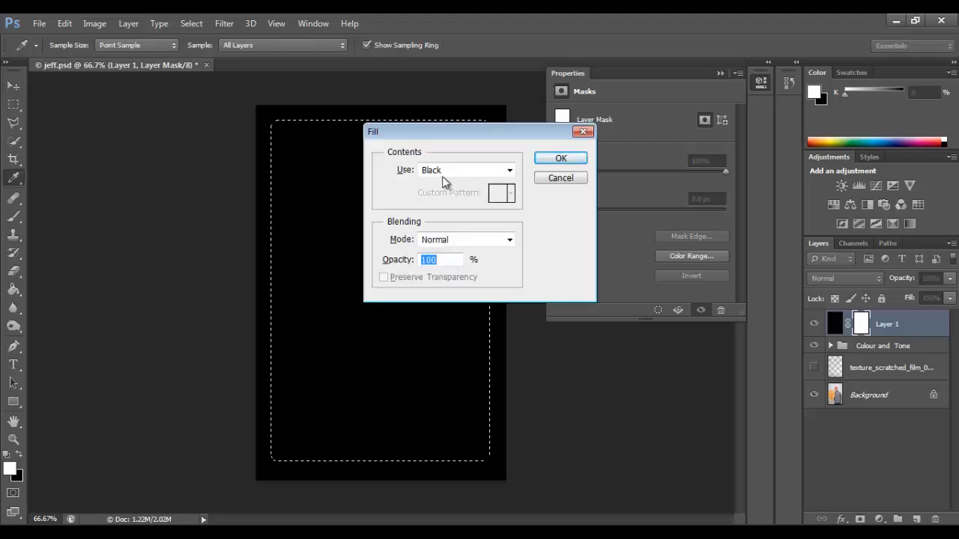
left_click(566, 160)
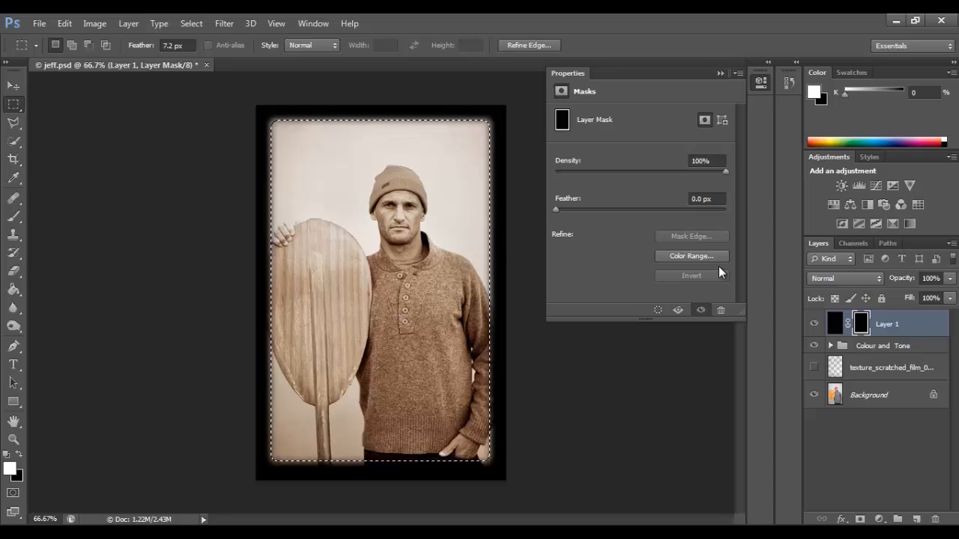
key("ctrl+d")
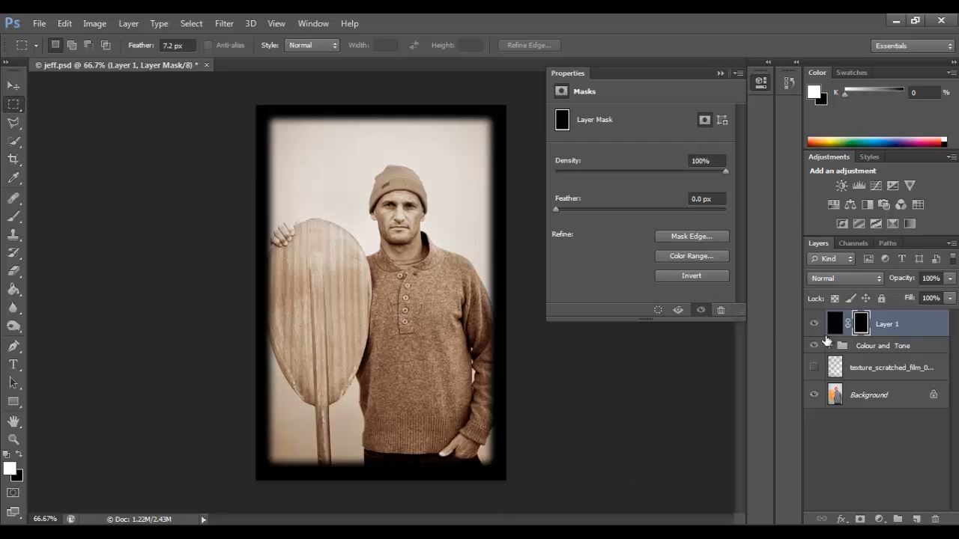
- Set the blend mode of Layer 1 to Soft Light
left_click(842, 277)
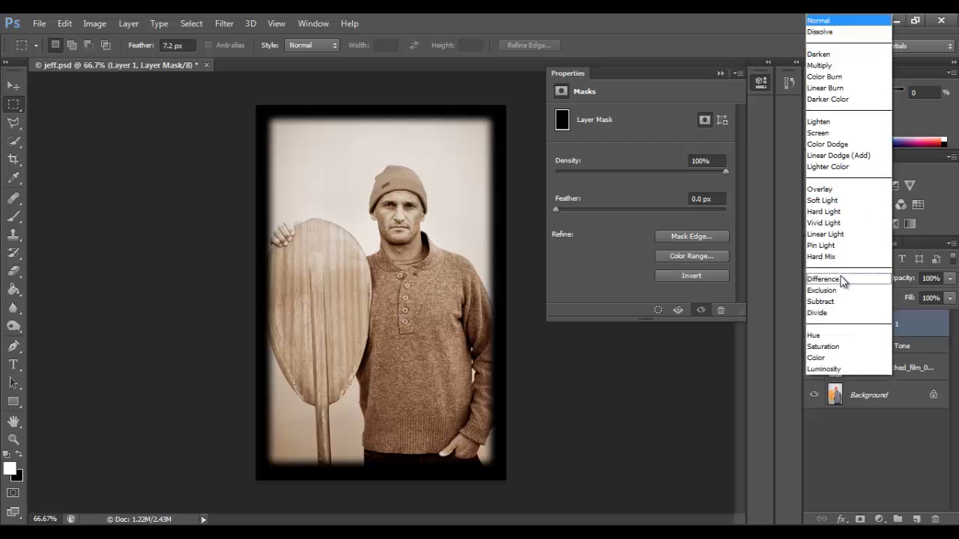
left_click(830, 201)
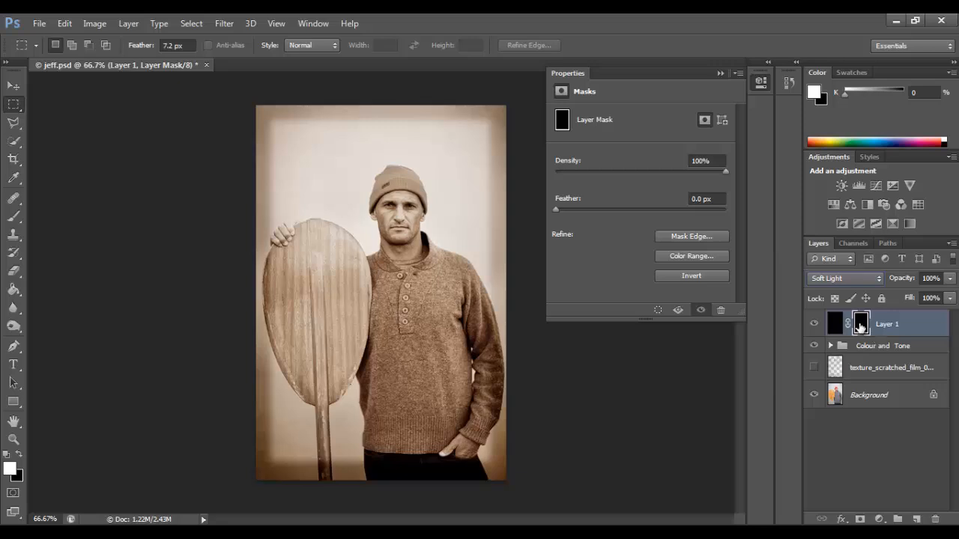
- Soften the Layer 1 mask by refining its edge with an 8.6 px feather and setting the mask feather to 44.4 px
right_click(859, 323)
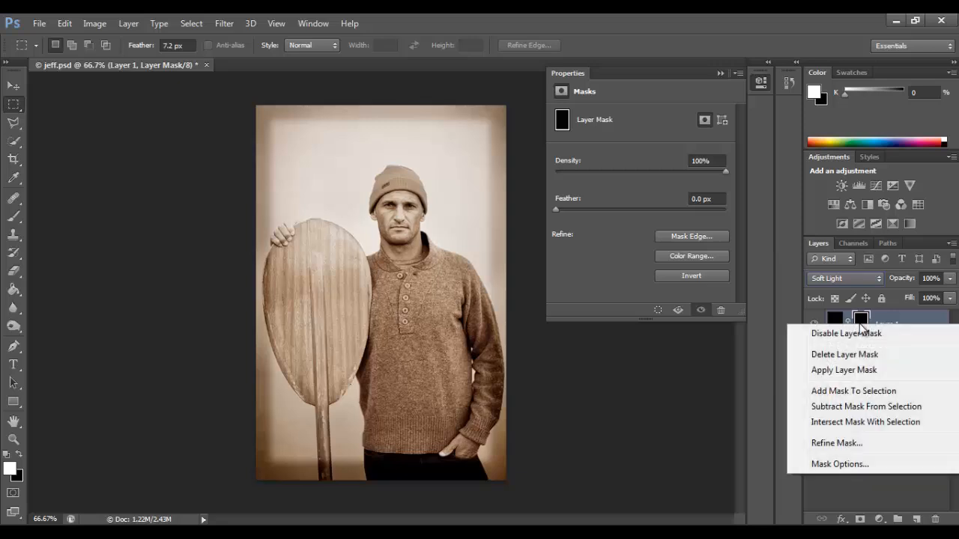
left_click(852, 443)
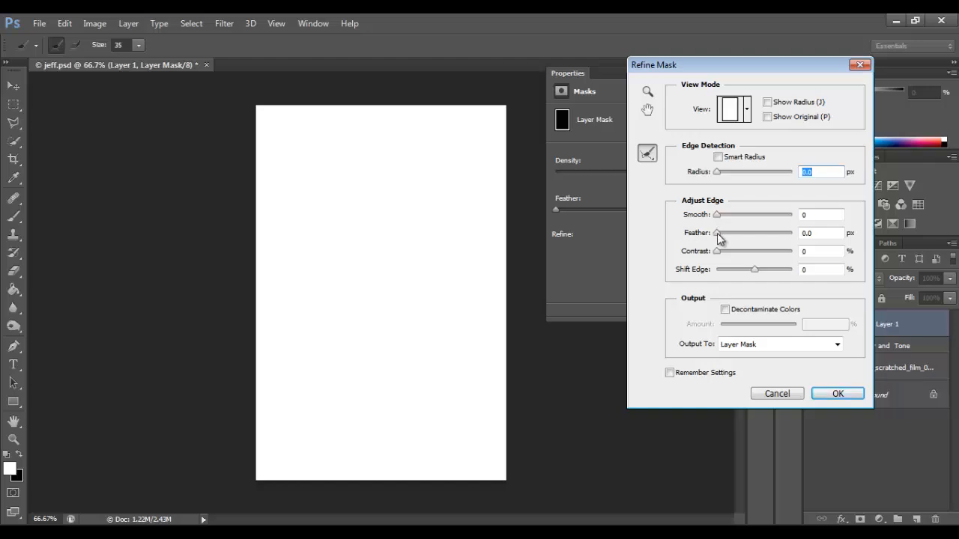
left_click_drag(717, 233, 746, 237)
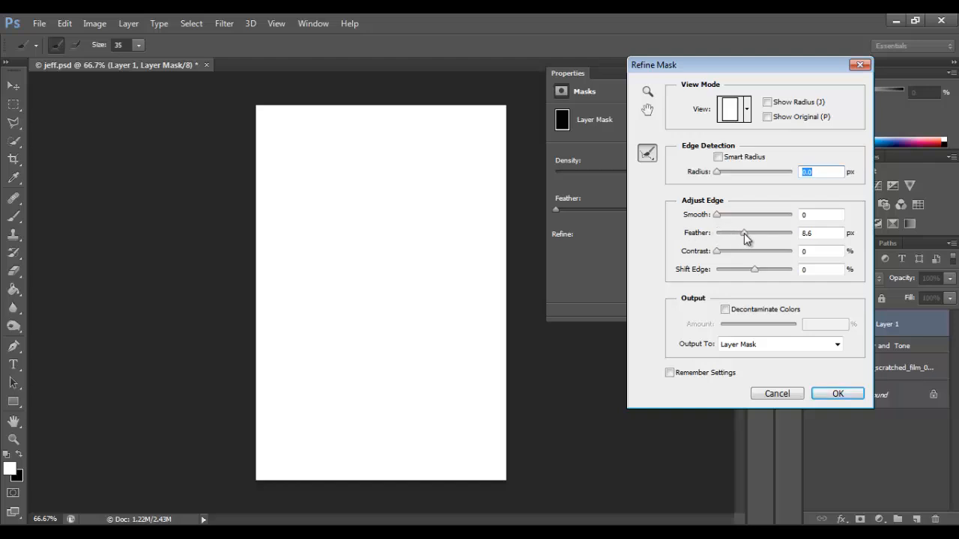
left_click(838, 394)
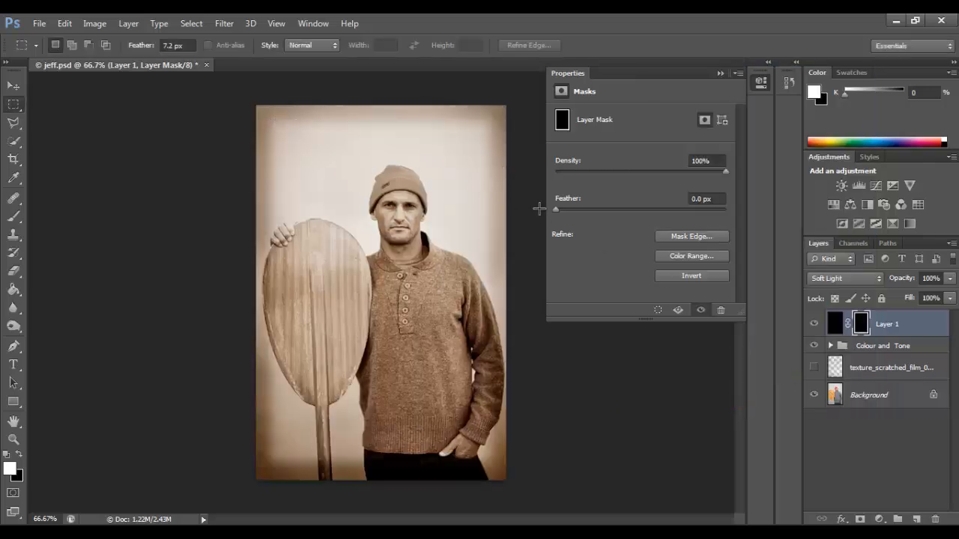
left_click_drag(556, 210, 645, 209)
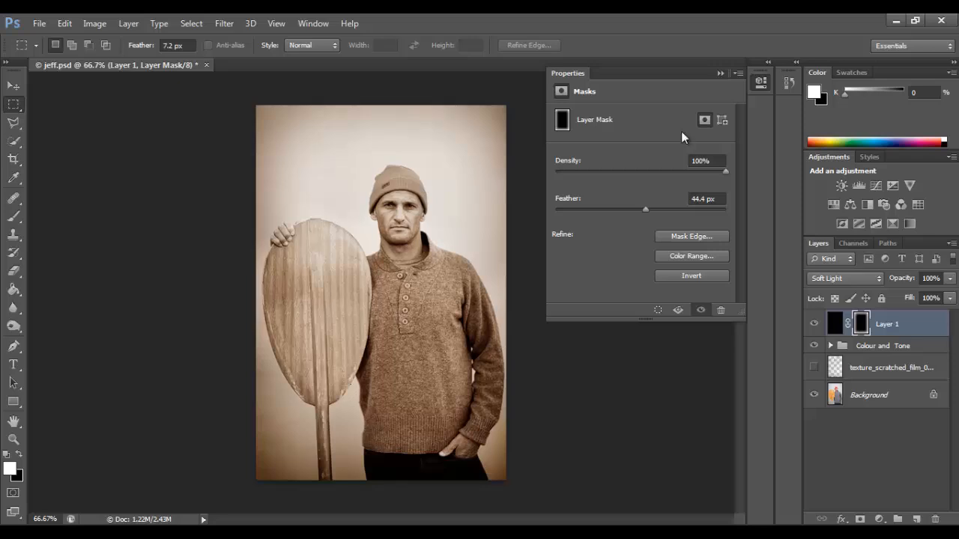
left_click(720, 73)
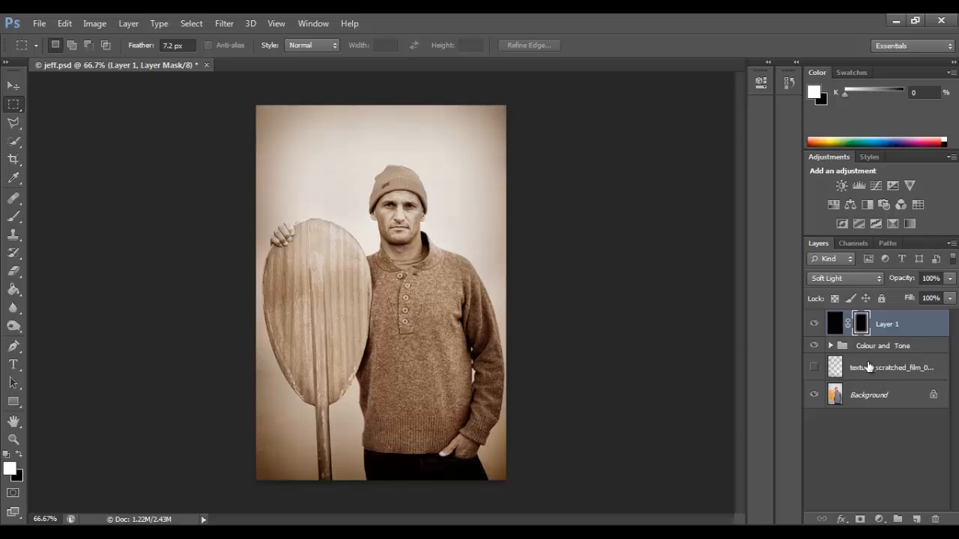
- Show the scratched film texture layer at the top of the layer stack and set its blend mode to Soft Light
left_click_drag(862, 370, 865, 325)
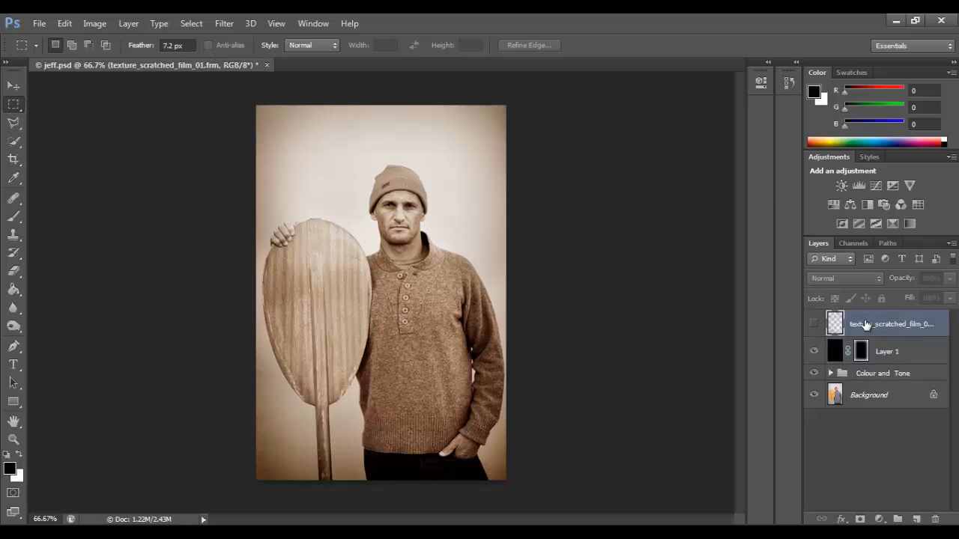
left_click(815, 323)
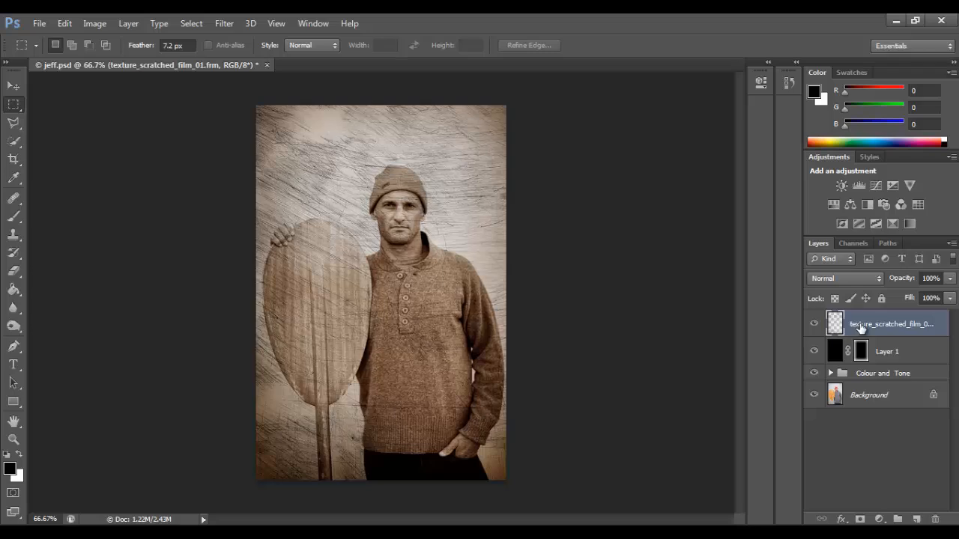
left_click(844, 277)
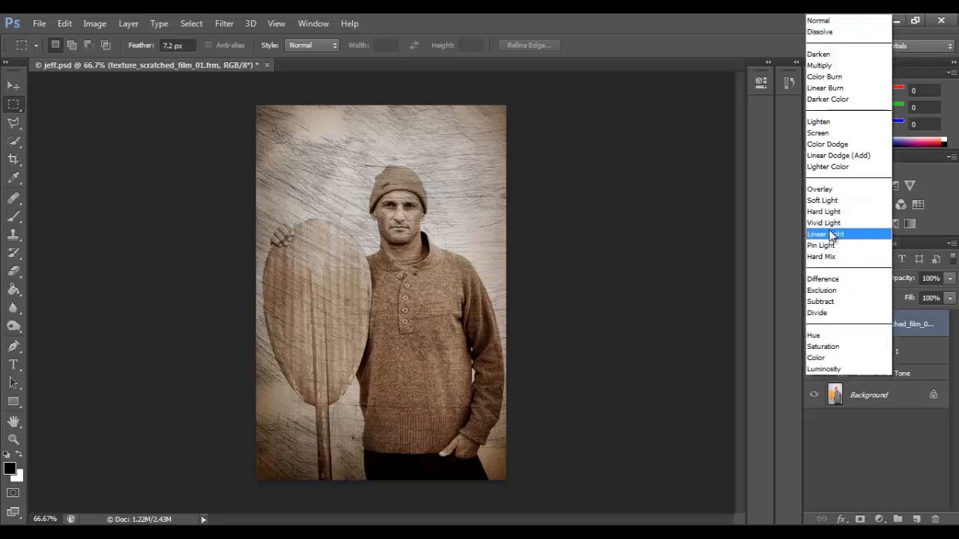
left_click(826, 200)
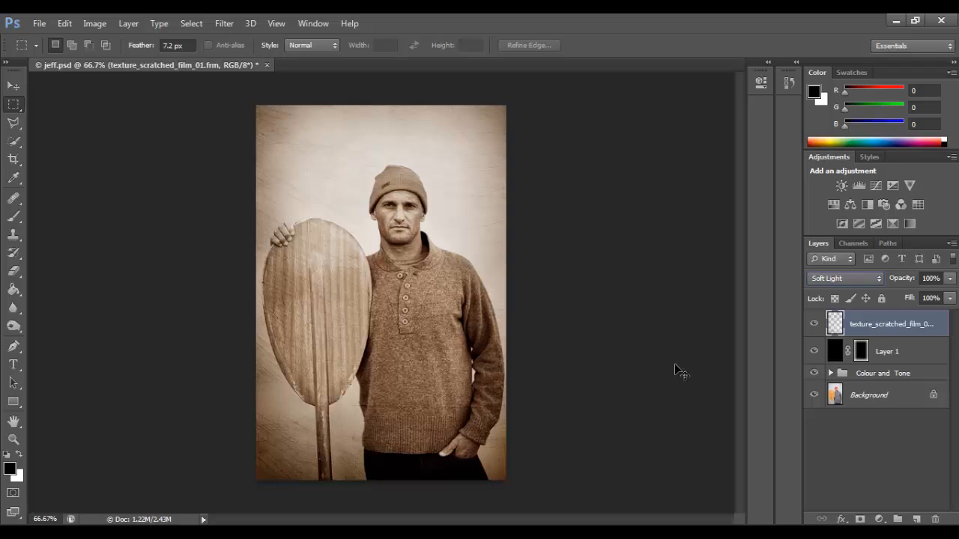
- Compare the scratched film texture in original and inverted form, leaving it inverted
key("ctrl+i")
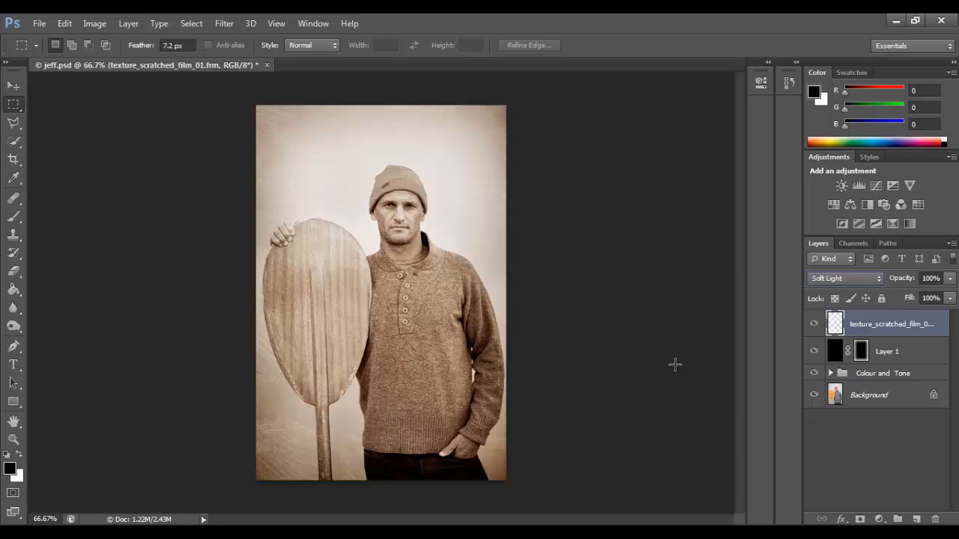
key("ctrl+i")
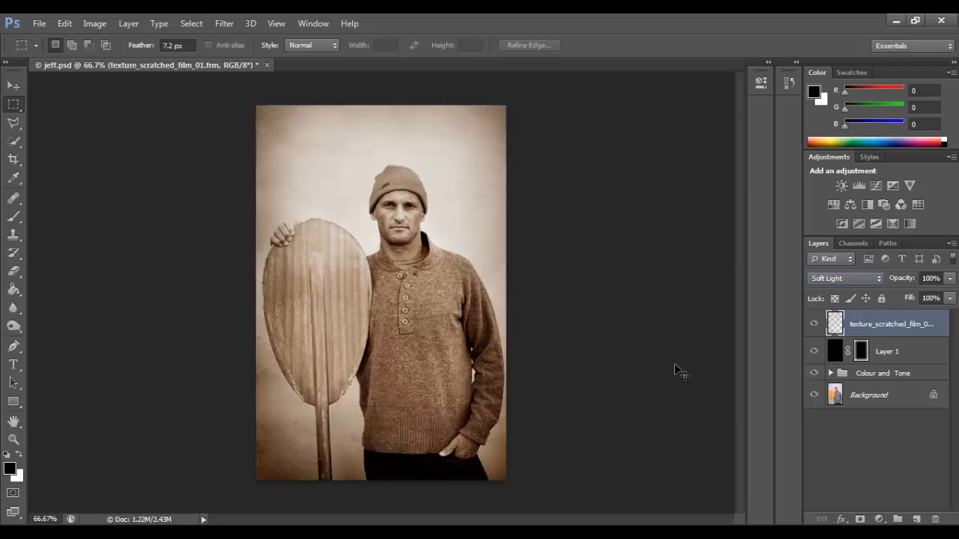
key("ctrl+i")
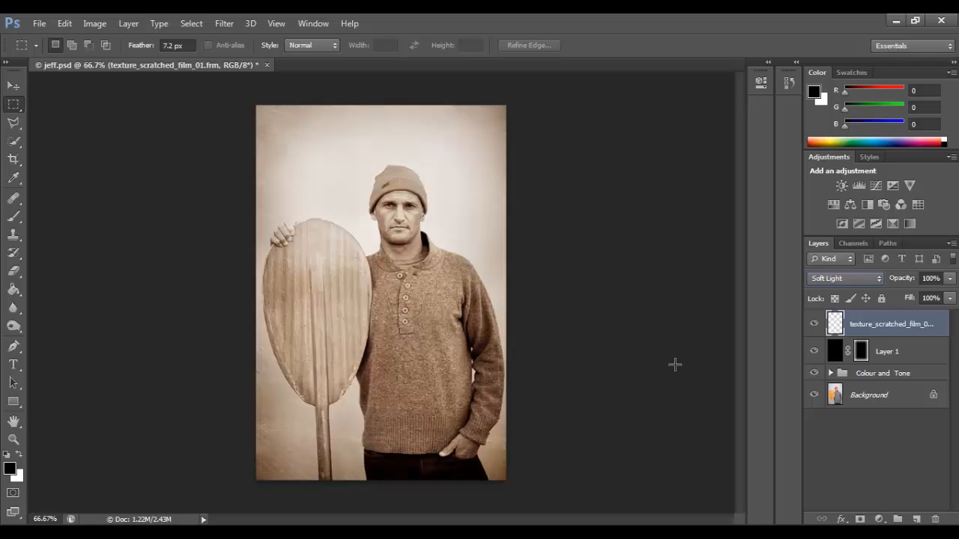
- Add a mask to the scratched film texture layer and paint black around the man and paddle with a 46 px spatter brush at 51% opacity
left_click(860, 520)
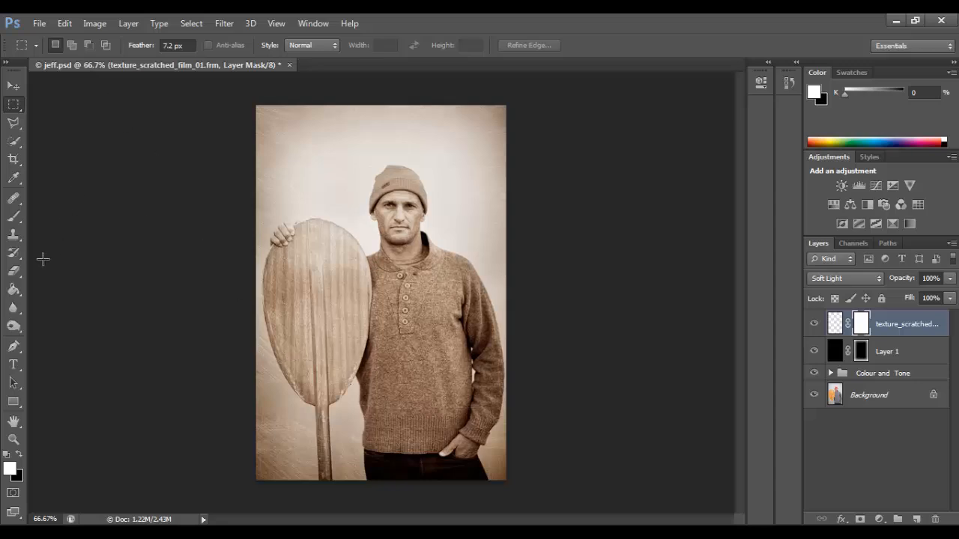
left_click(14, 217)
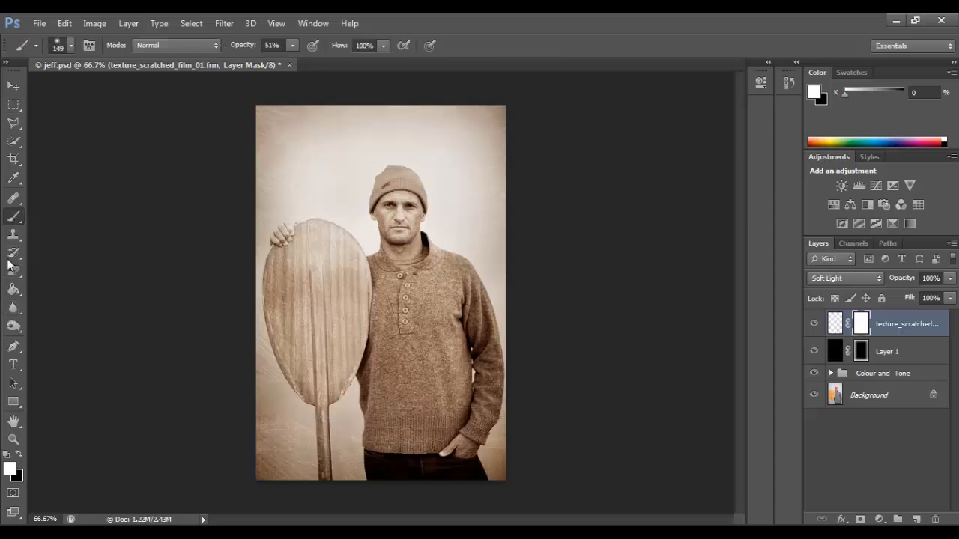
left_click(19, 456)
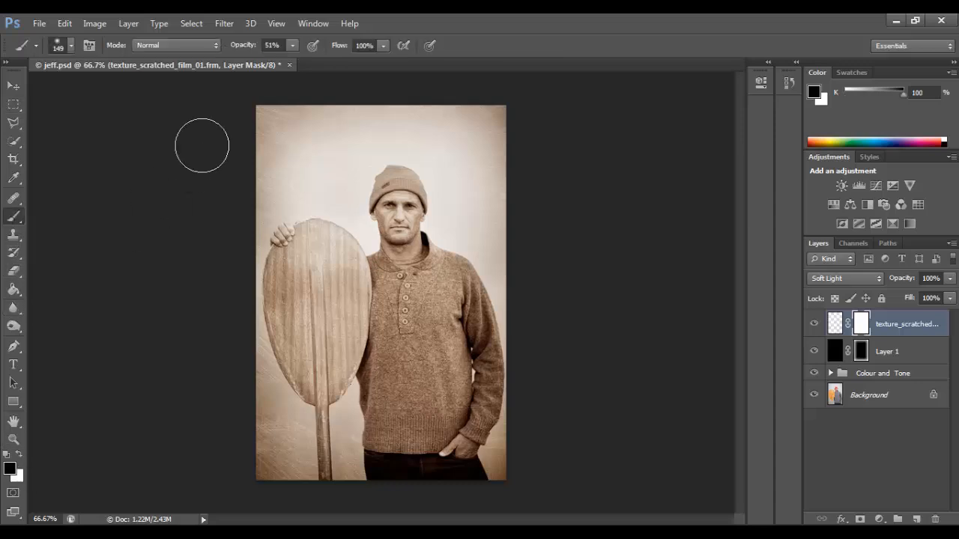
left_click(70, 46)
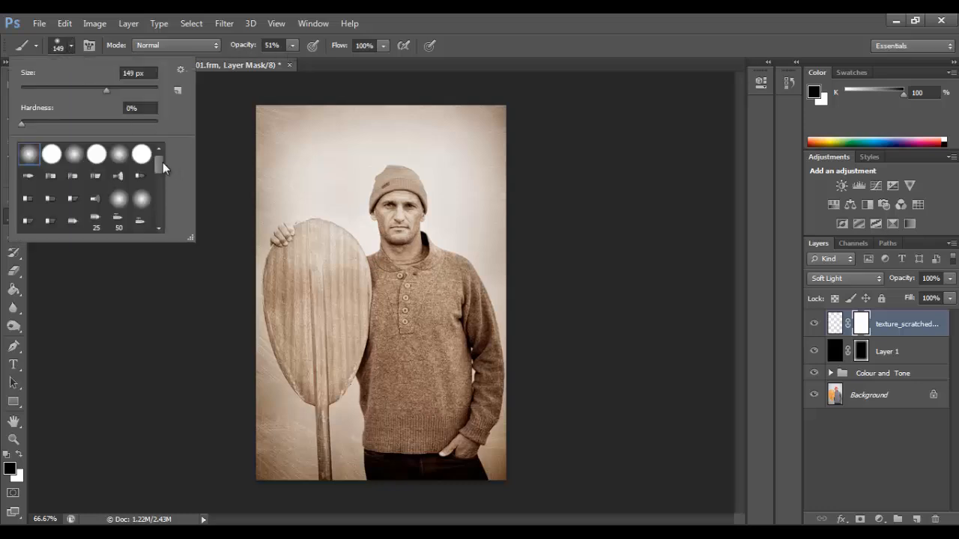
left_click_drag(162, 162, 159, 186)
left_click(50, 207)
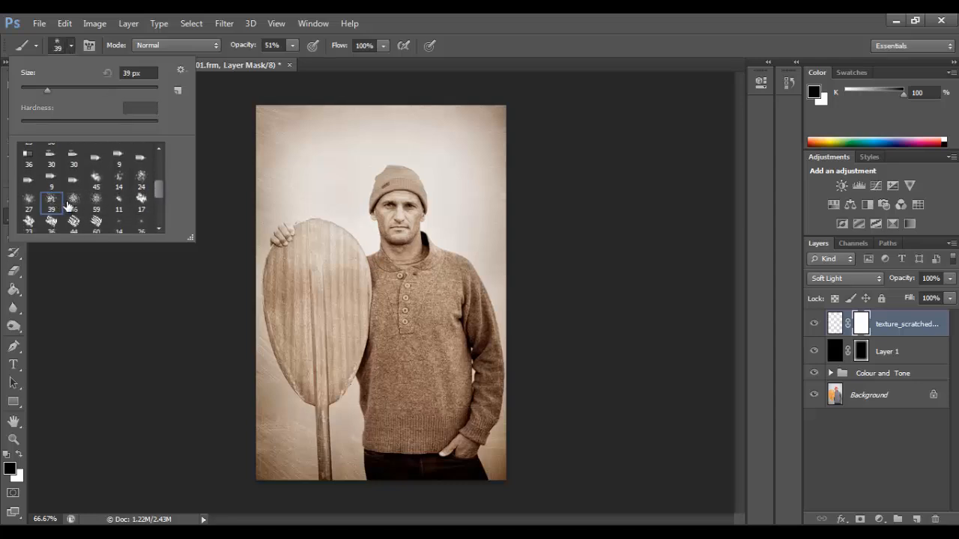
left_click(71, 204)
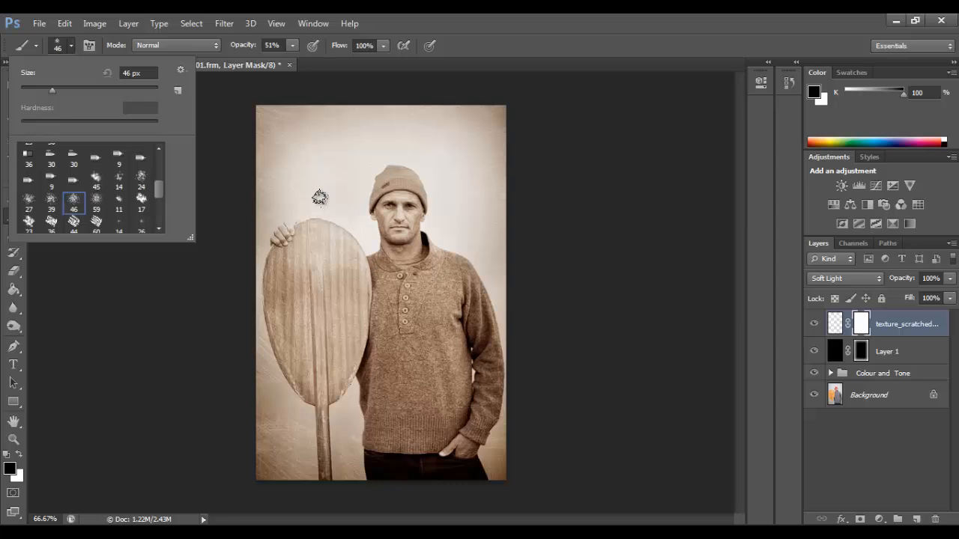
left_click(298, 213)
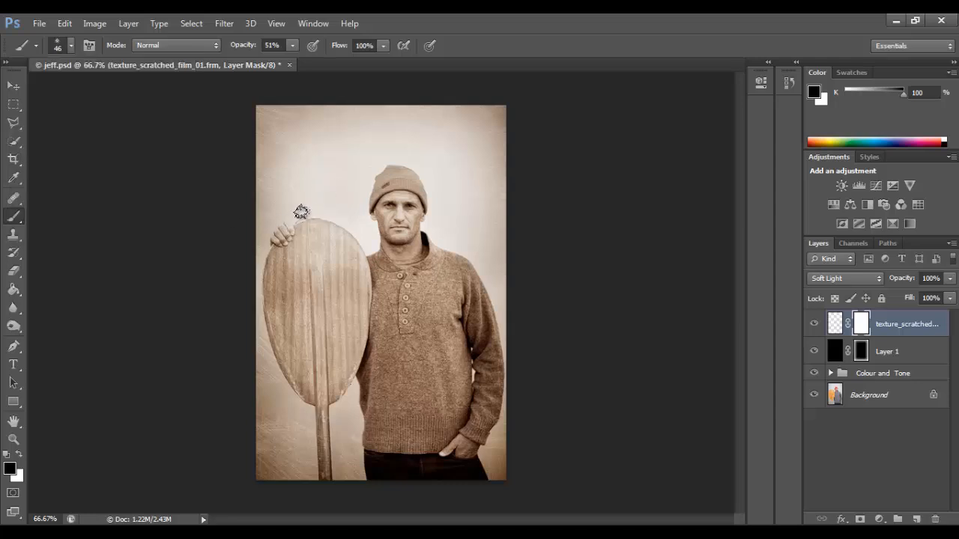
mouse_move(346, 168)
left_mouse_down()
mouse_move(336, 231)
mouse_move(340, 172)
mouse_move(350, 237)
mouse_move(316, 265)
mouse_move(307, 341)
mouse_move(307, 293)
mouse_move(306, 390)
mouse_move(294, 414)
mouse_move(302, 457)
mouse_move(315, 417)
mouse_move(323, 451)
left_mouse_up()
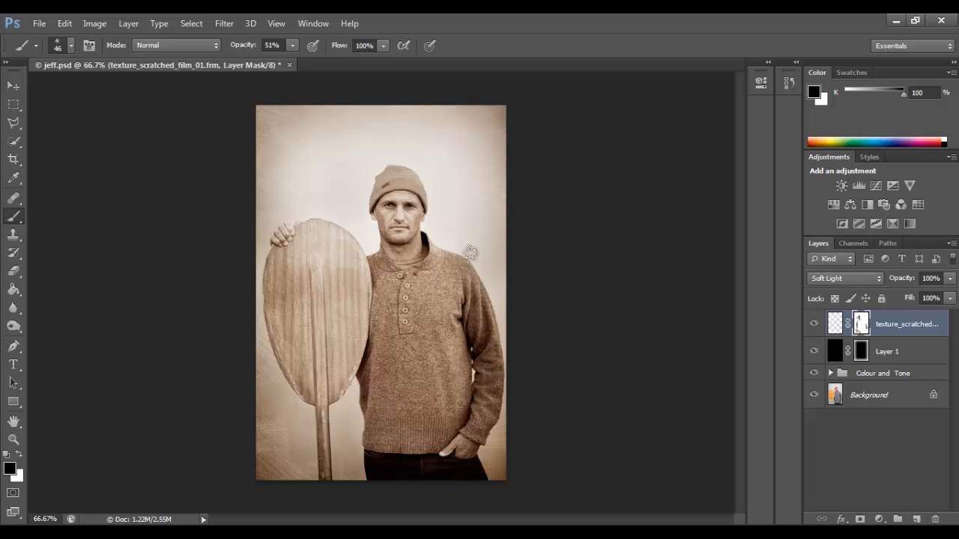
mouse_move(471, 253)
left_mouse_down()
mouse_move(445, 157)
mouse_move(473, 149)
mouse_move(441, 145)
left_mouse_up()
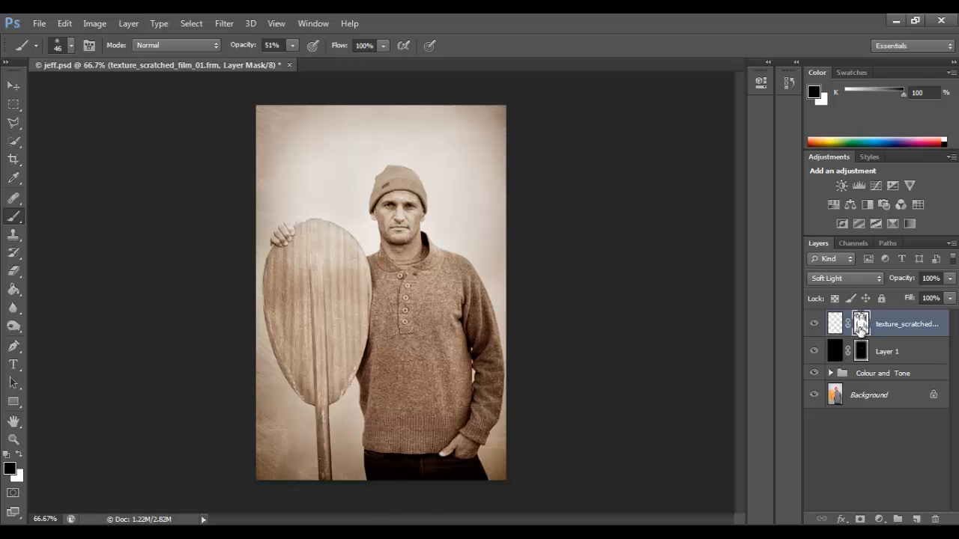
- Refine the scratched film texture layer's mask with a 5.4 px feather
right_click(863, 330)
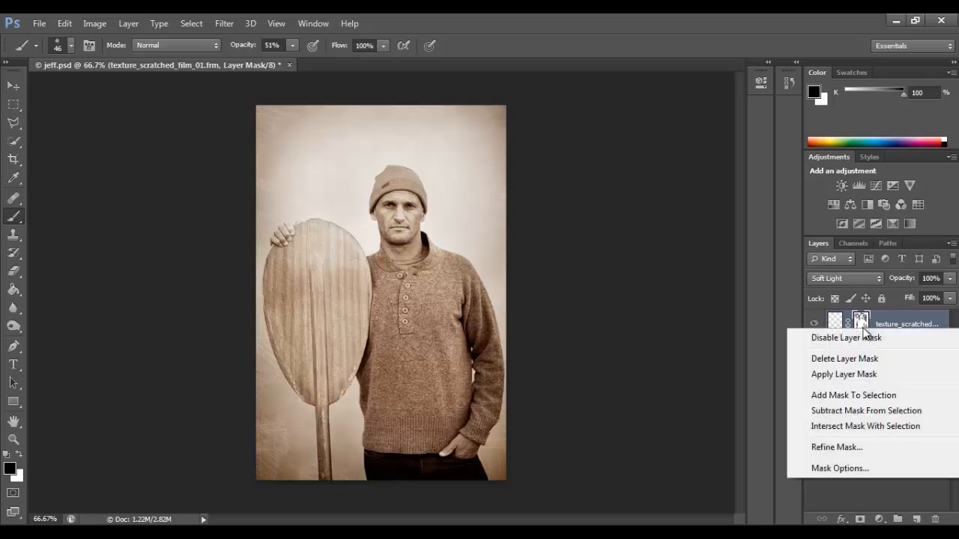
left_click(845, 448)
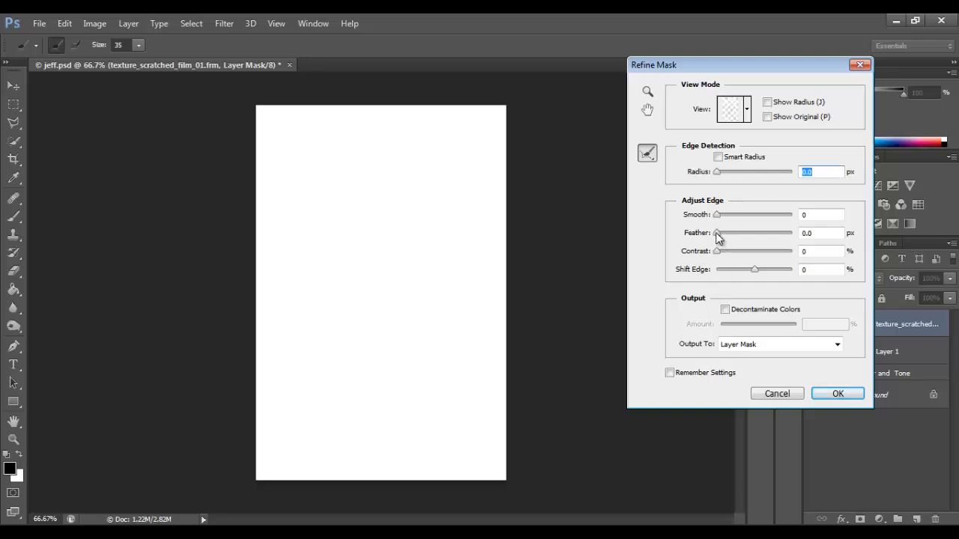
left_click_drag(717, 237, 739, 236)
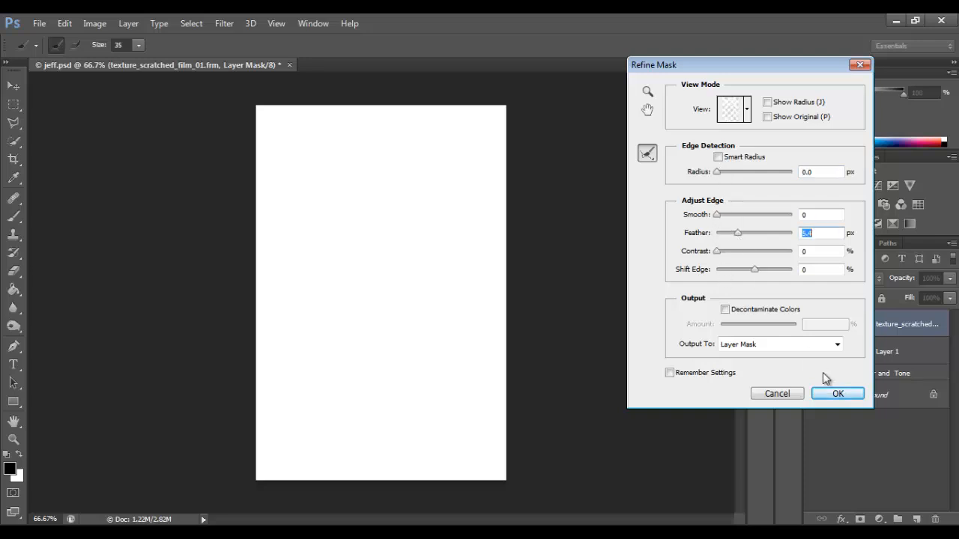
left_click(833, 393)
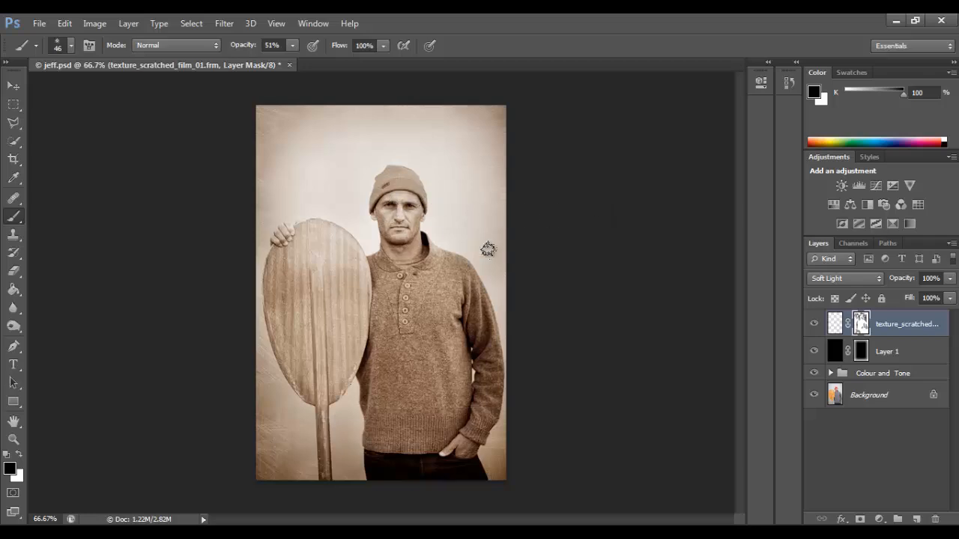
- Add a Curves adjustment above the texture layer that slightly brightens the RGB midtones, and invert its mask to black
left_click(876, 187)
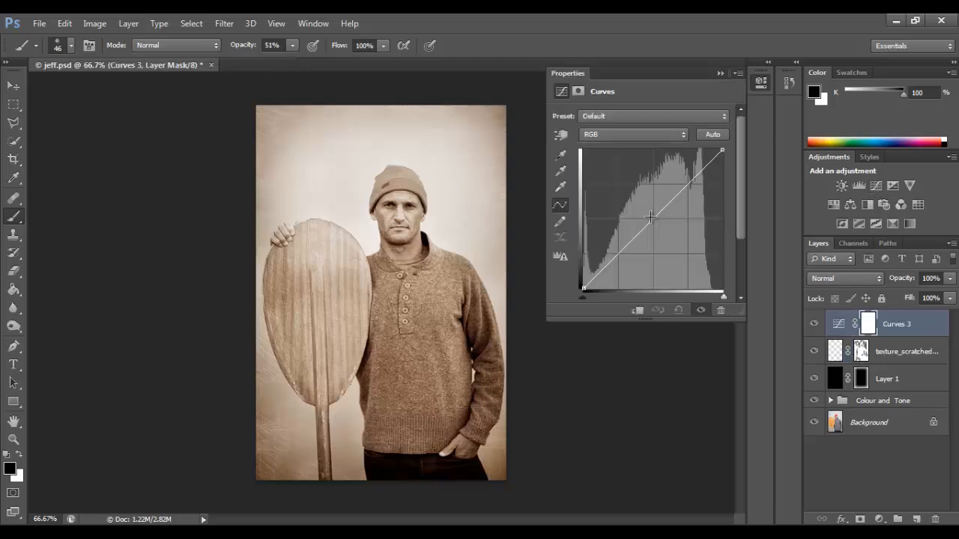
left_click_drag(652, 221, 643, 217)
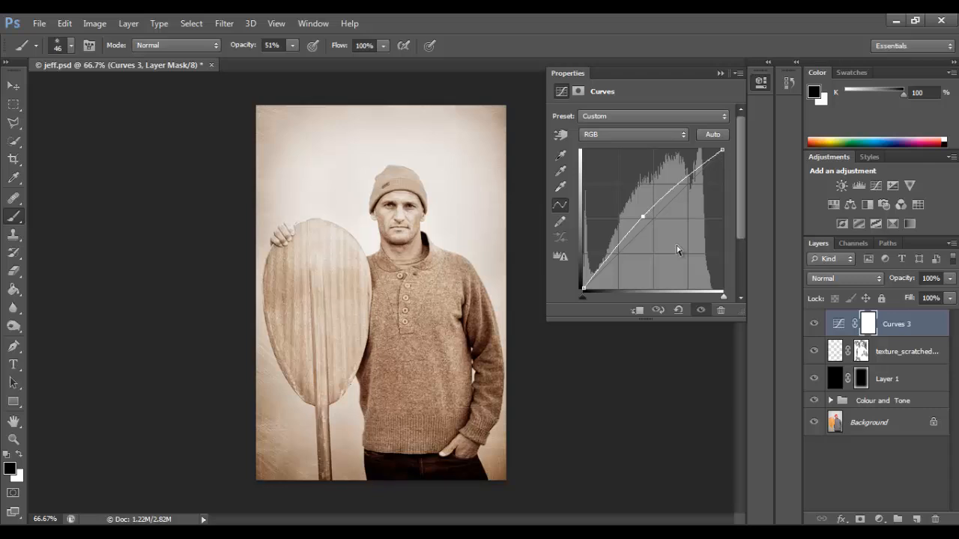
key("ctrl+i")
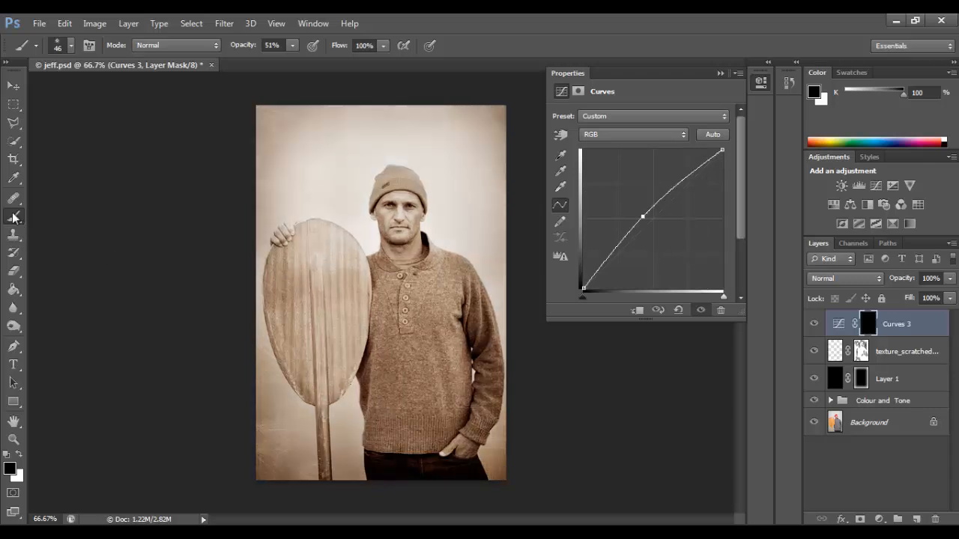
- Paint white on the new Curves mask over the face, neck and paddle with a soft 61 px brush at 51% opacity
left_click(21, 454)
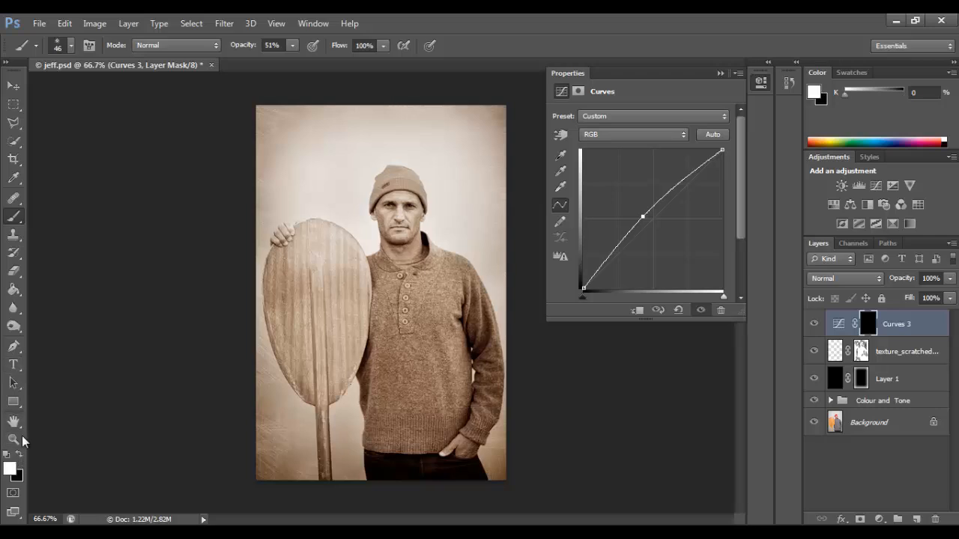
left_click(71, 46)
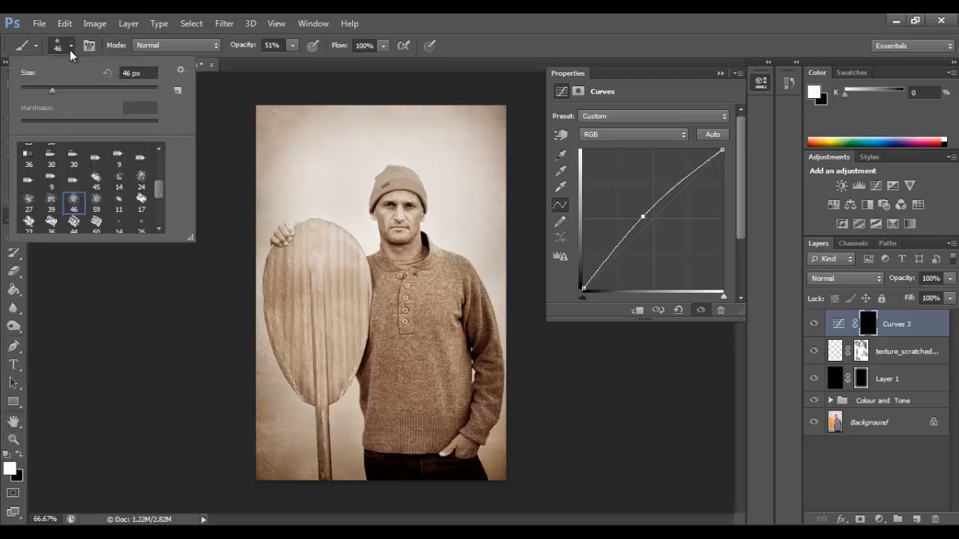
left_click_drag(156, 183, 158, 160)
left_click(29, 155)
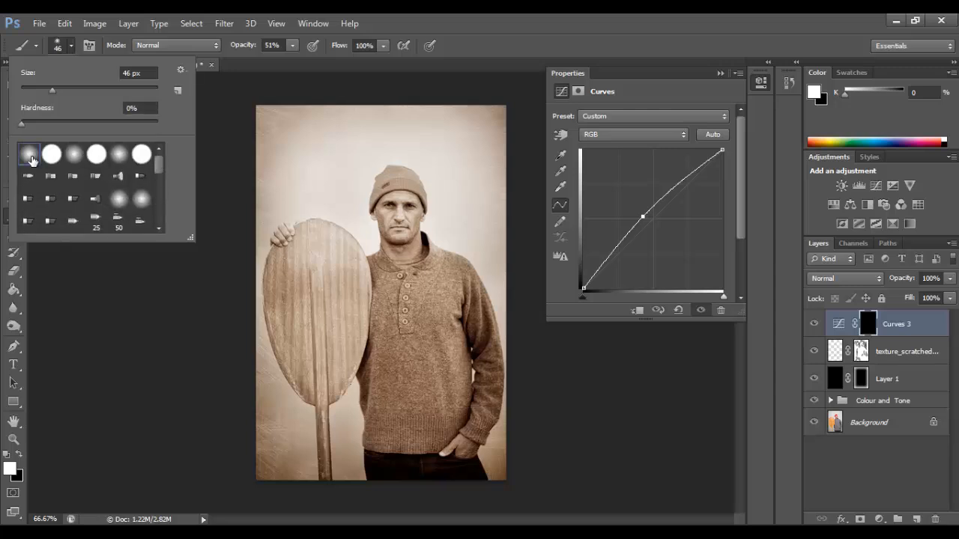
left_click_drag(52, 91, 62, 91)
left_click(391, 232)
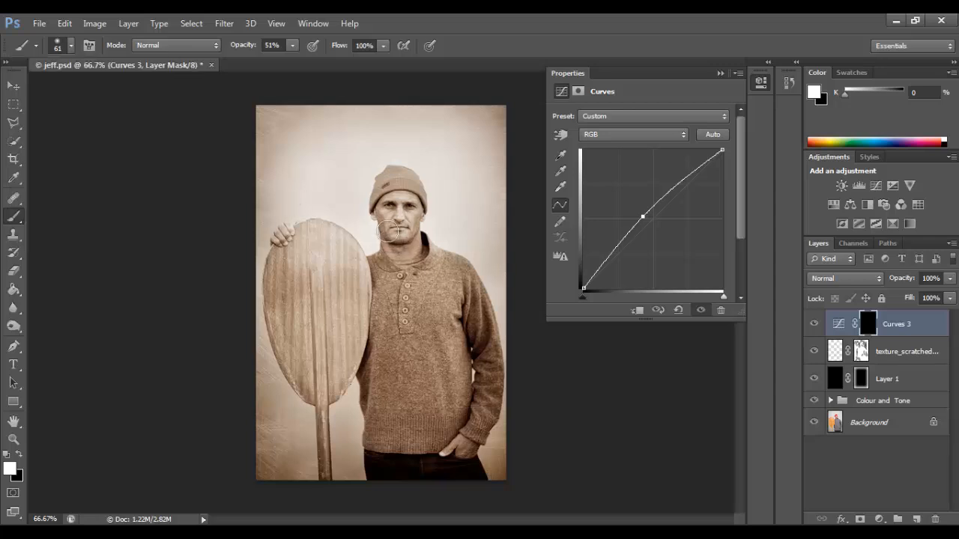
mouse_move(391, 232)
left_mouse_down()
mouse_move(404, 189)
mouse_move(407, 242)
mouse_move(399, 202)
mouse_move(397, 215)
mouse_move(413, 252)
mouse_move(398, 259)
mouse_move(396, 200)
mouse_move(412, 205)
mouse_move(396, 253)
left_mouse_up()
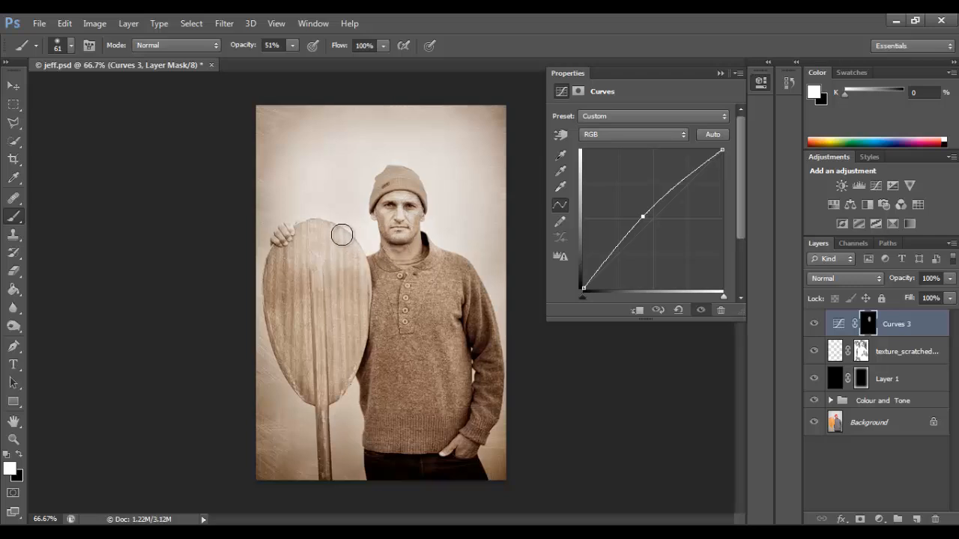
mouse_move(341, 235)
left_mouse_down()
mouse_move(302, 229)
mouse_move(266, 326)
mouse_move(281, 371)
mouse_move(316, 411)
mouse_move(313, 448)
left_mouse_up()
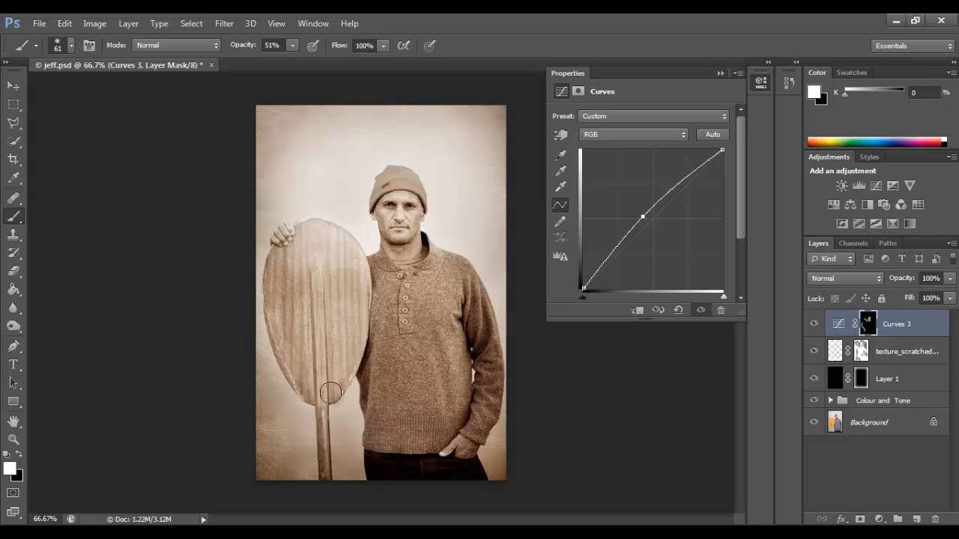
left_click_drag(350, 387, 337, 403)
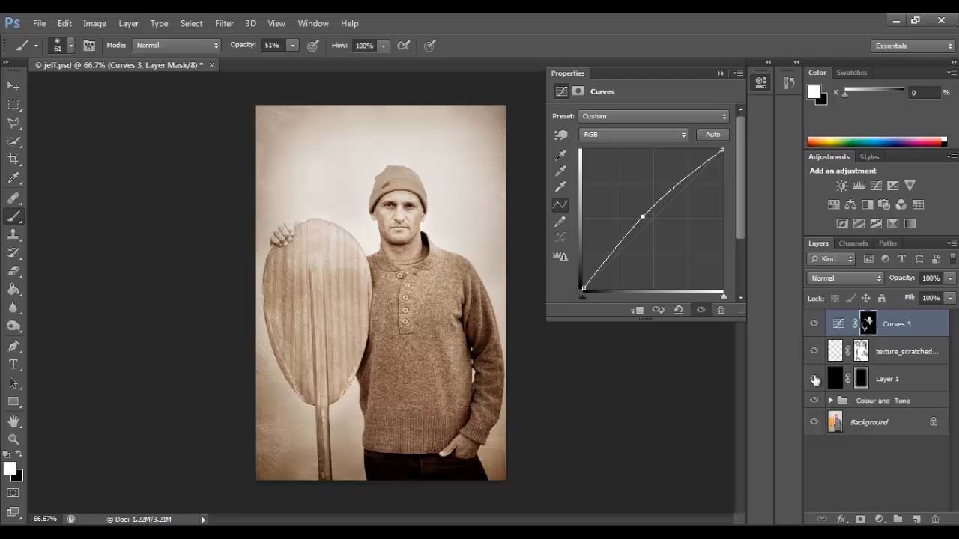
- Hide and show all layers above the Background to compare the edited photo with the original
left_click_drag(814, 403, 815, 333)
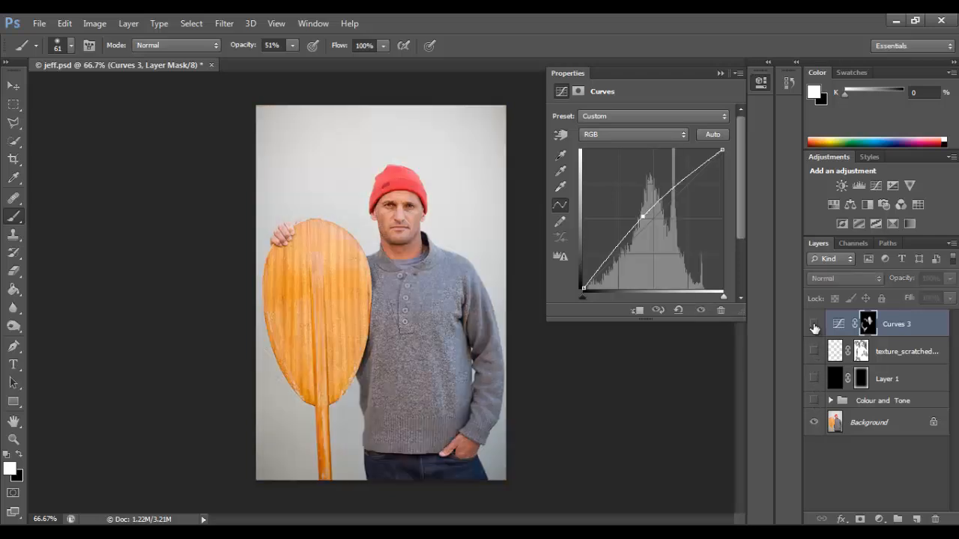
left_click_drag(814, 329, 811, 403)
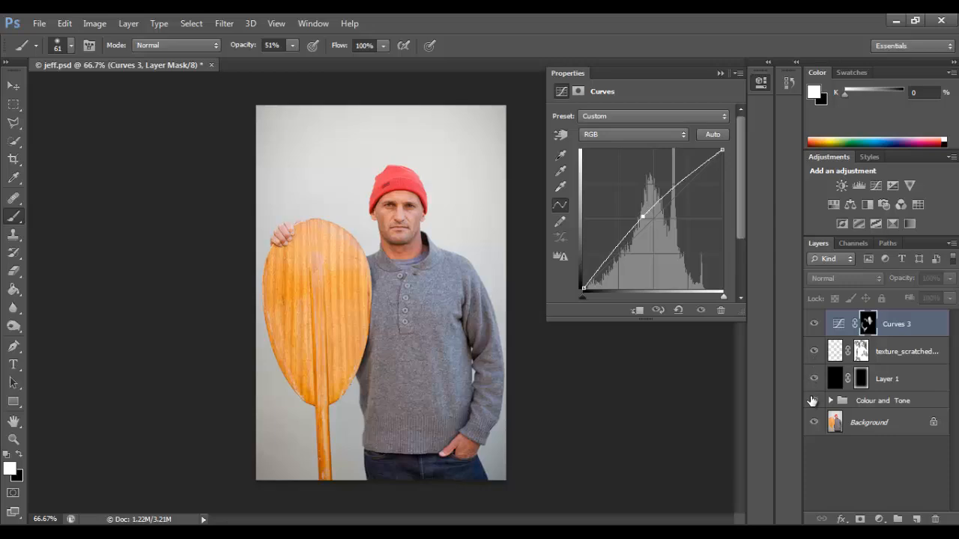